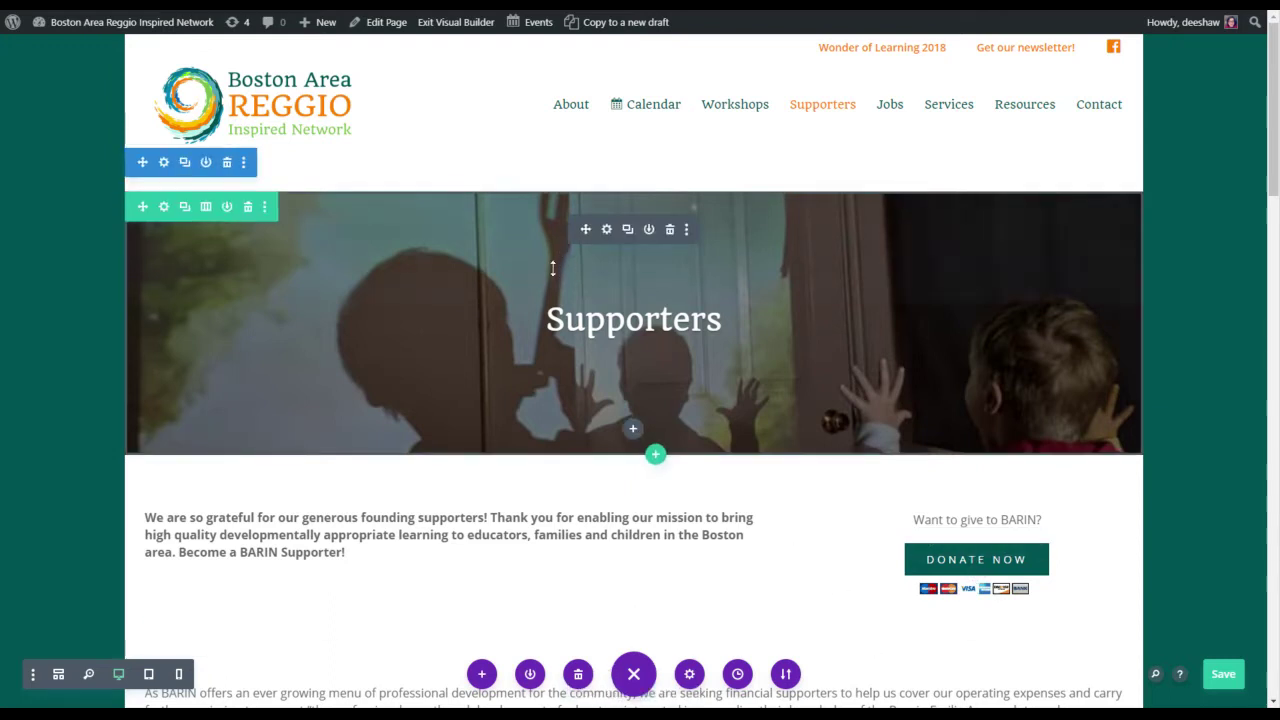
- Add a new four-column row below the intro section
{"action": "scroll", "coordinate": [780, 505], "scroll_direction": "down", "scroll_amount": 1}
{"action": "scroll", "coordinate": [780, 505], "scroll_direction": "down", "scroll_amount": 1}
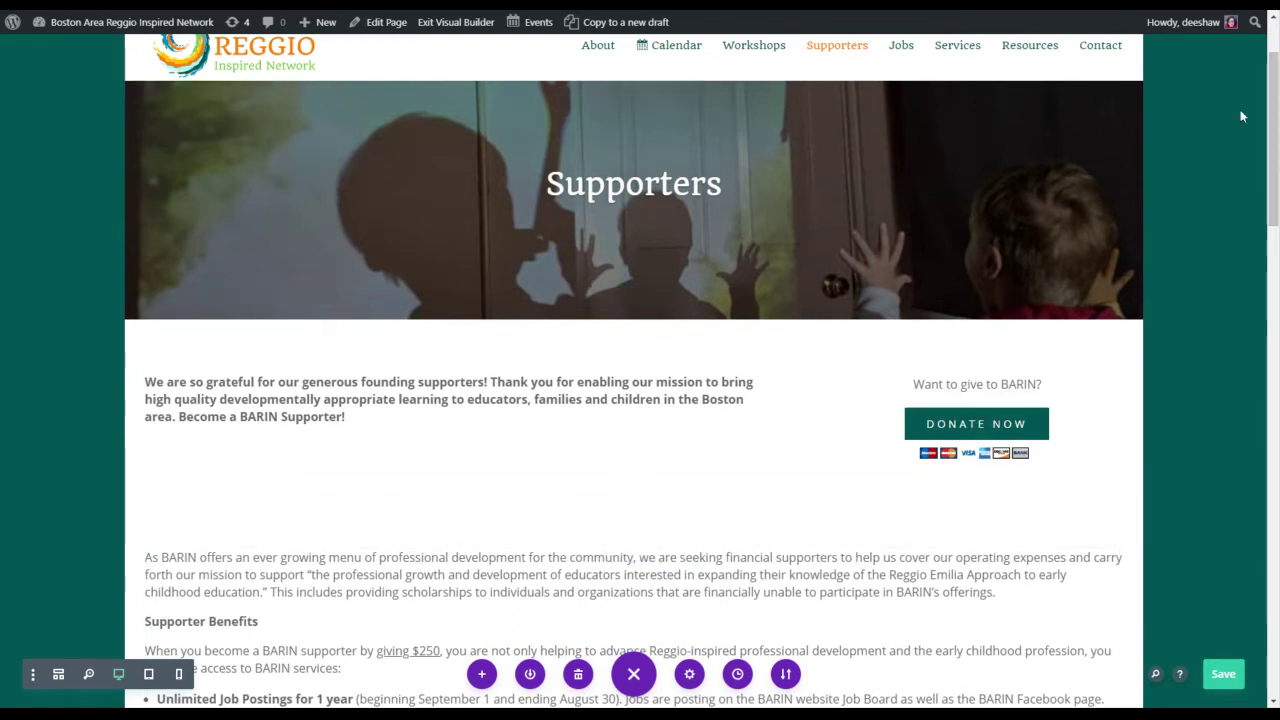
{"action": "scroll", "coordinate": [1250, 130], "scroll_direction": "down", "scroll_amount": 3}
{"action": "scroll", "coordinate": [1218, 381], "scroll_direction": "down", "scroll_amount": 5}
{"action": "scroll", "coordinate": [1234, 319], "scroll_direction": "up", "scroll_amount": 3}
{"action": "scroll", "coordinate": [1248, 296], "scroll_direction": "up", "scroll_amount": 1}
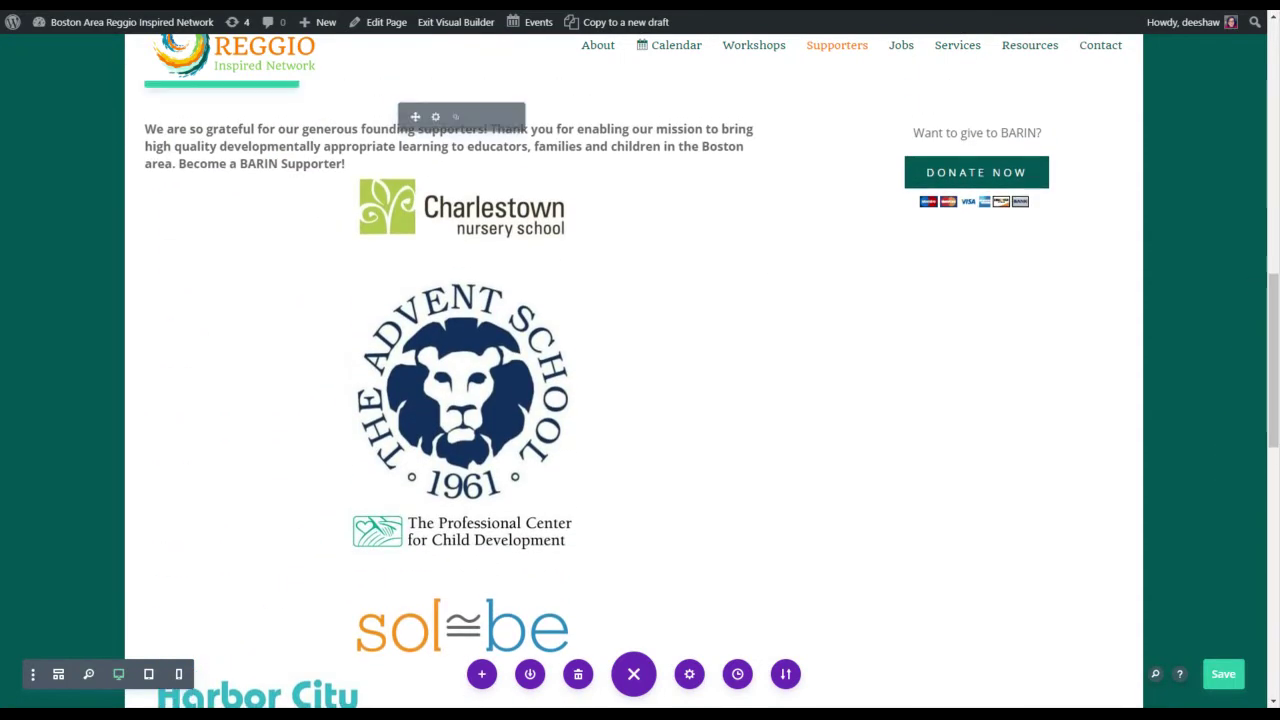
{"action": "scroll", "coordinate": [640, 400], "scroll_direction": "down", "scroll_amount": 7}
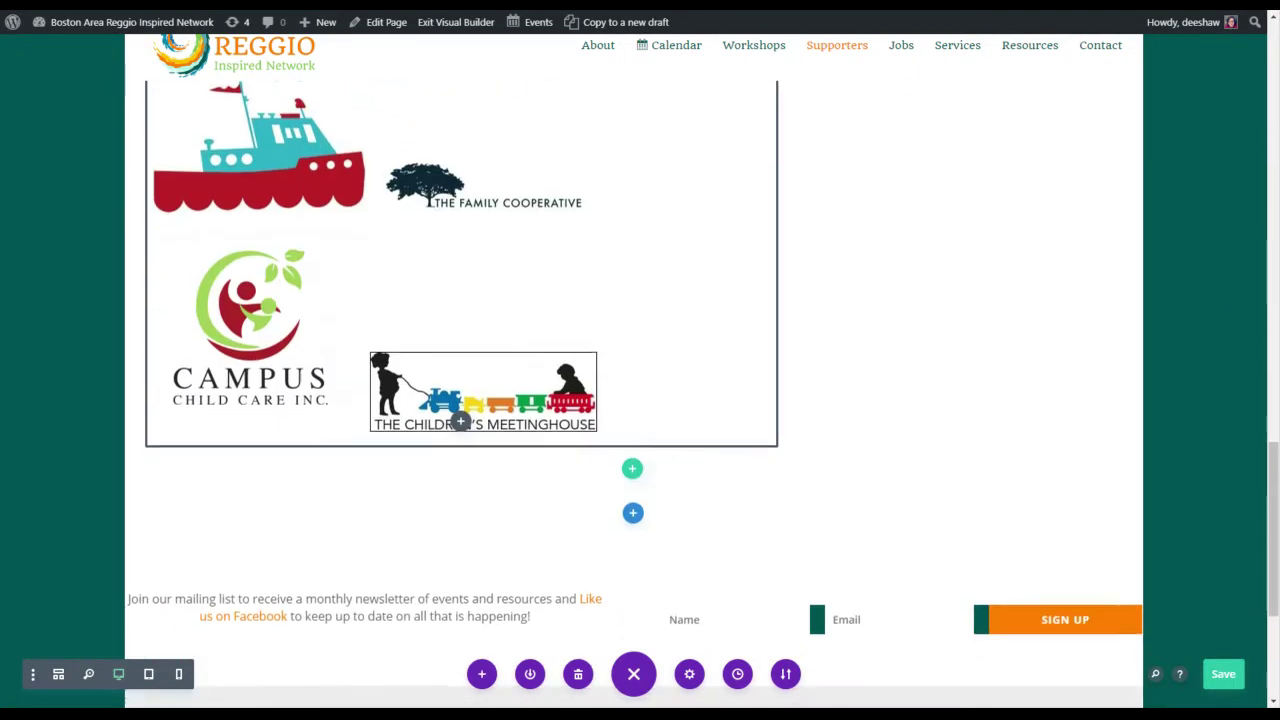
{"action": "scroll", "coordinate": [640, 400], "scroll_direction": "up", "scroll_amount": 2}
{"action": "scroll", "coordinate": [460, 400], "scroll_direction": "up", "scroll_amount": 8}
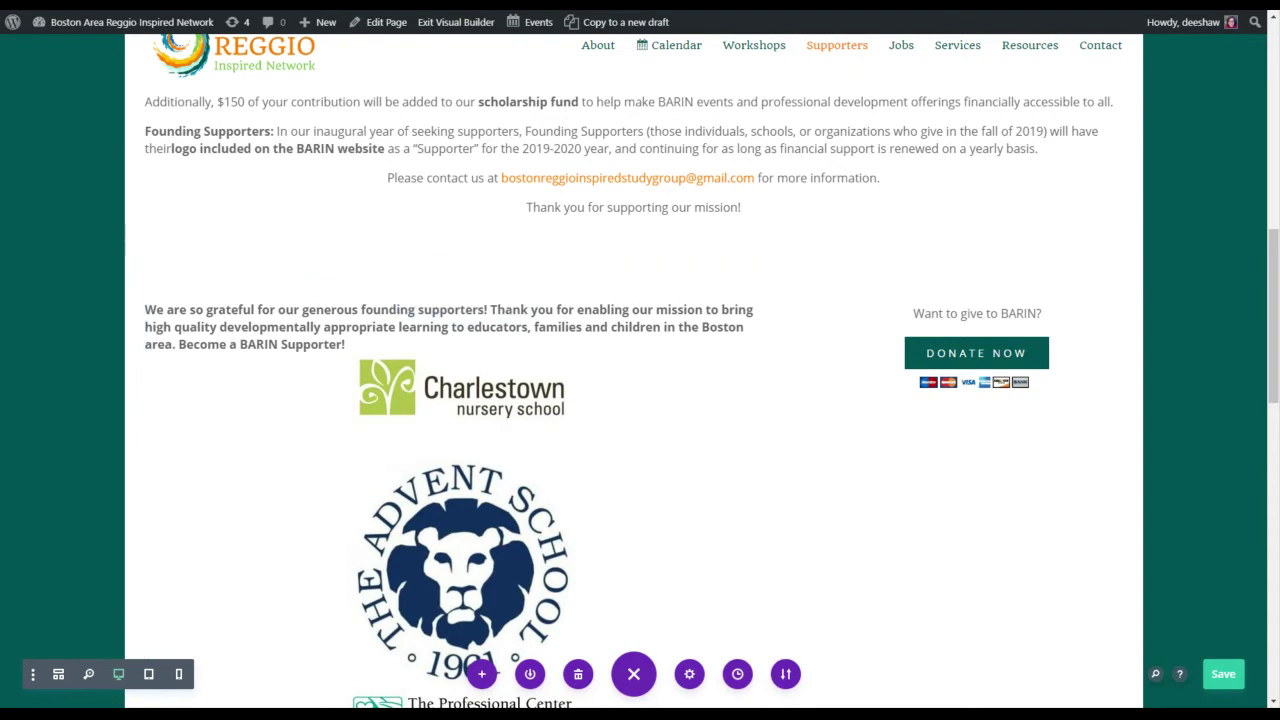
{"action": "scroll", "coordinate": [640, 400], "scroll_direction": "up", "scroll_amount": 3}
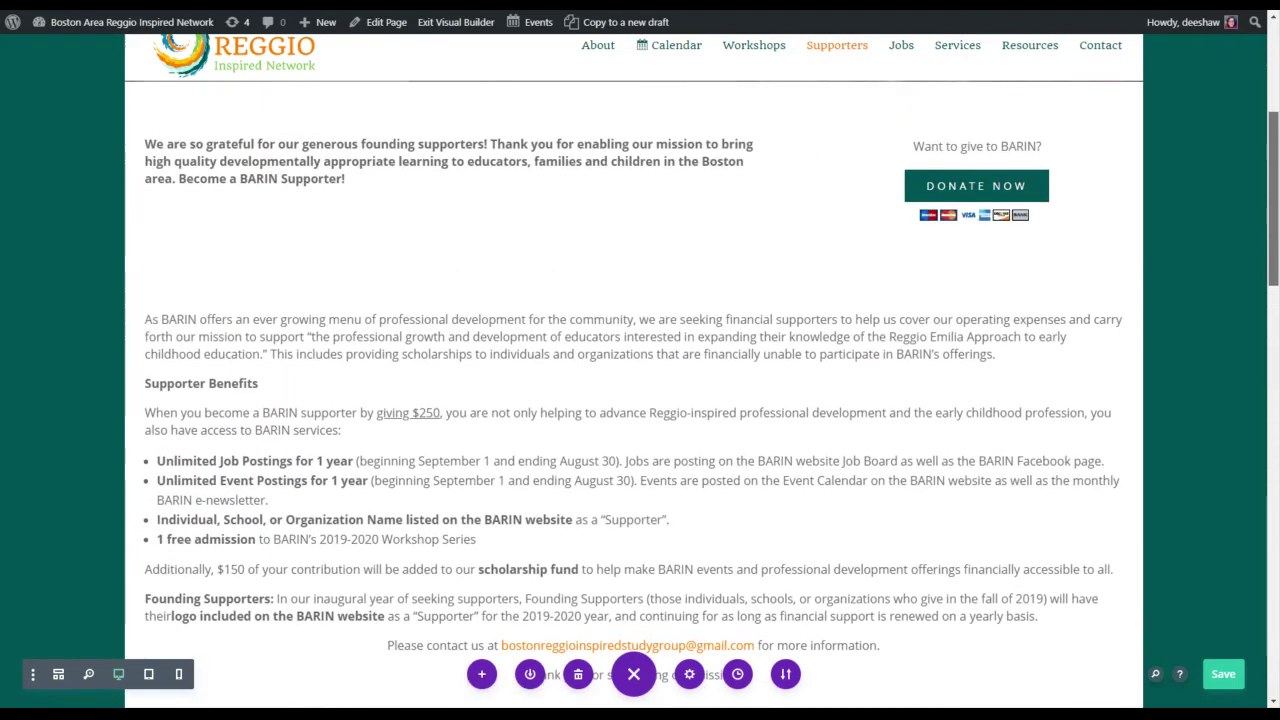
{"action": "scroll", "coordinate": [1240, 430], "scroll_direction": "down", "scroll_amount": 9}
{"action": "scroll", "coordinate": [1234, 451], "scroll_direction": "down", "scroll_amount": 2}
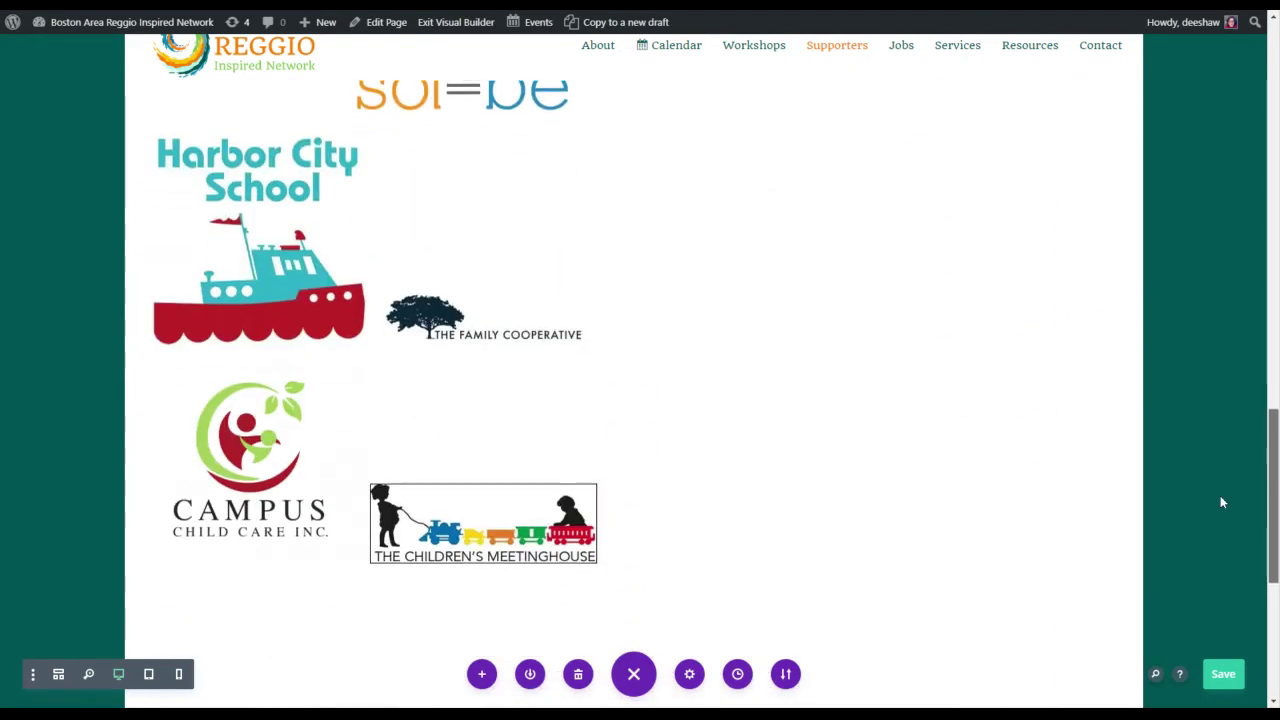
{"action": "scroll", "coordinate": [1216, 509], "scroll_direction": "up", "scroll_amount": 11}
{"action": "scroll", "coordinate": [1244, 200], "scroll_direction": "up", "scroll_amount": 2}
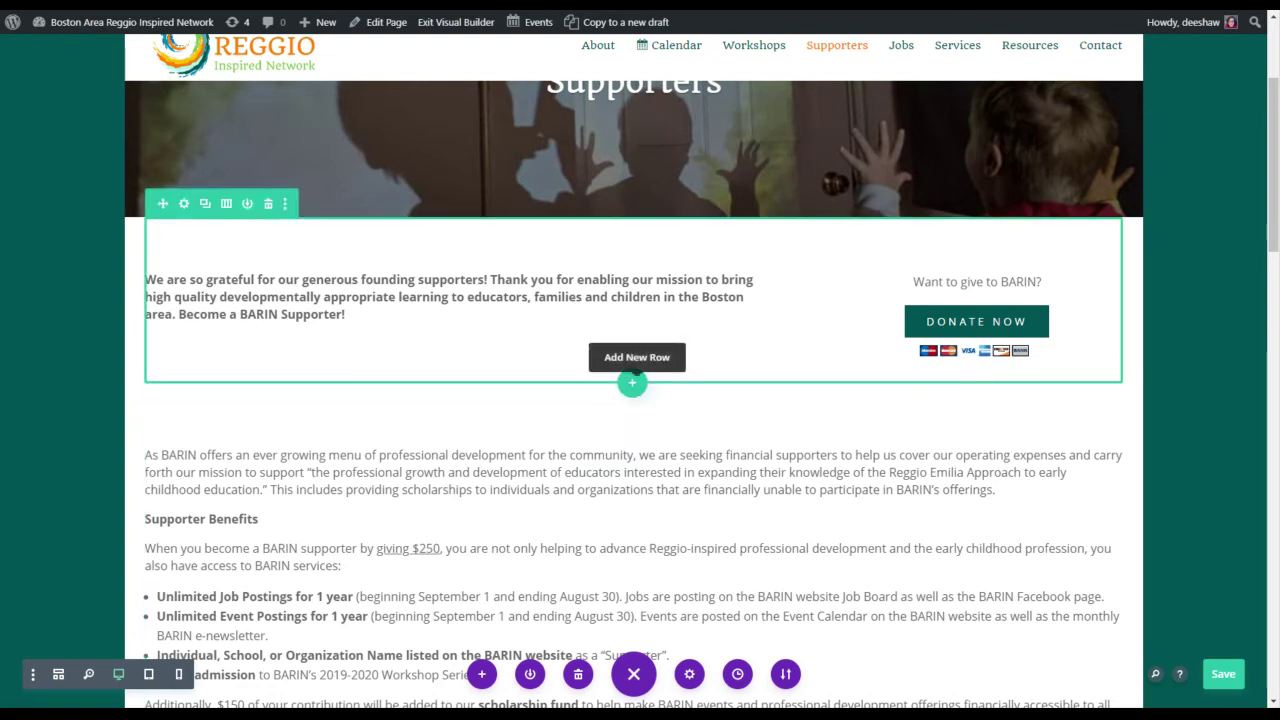
{"action": "left_click", "coordinate": [633, 384]}
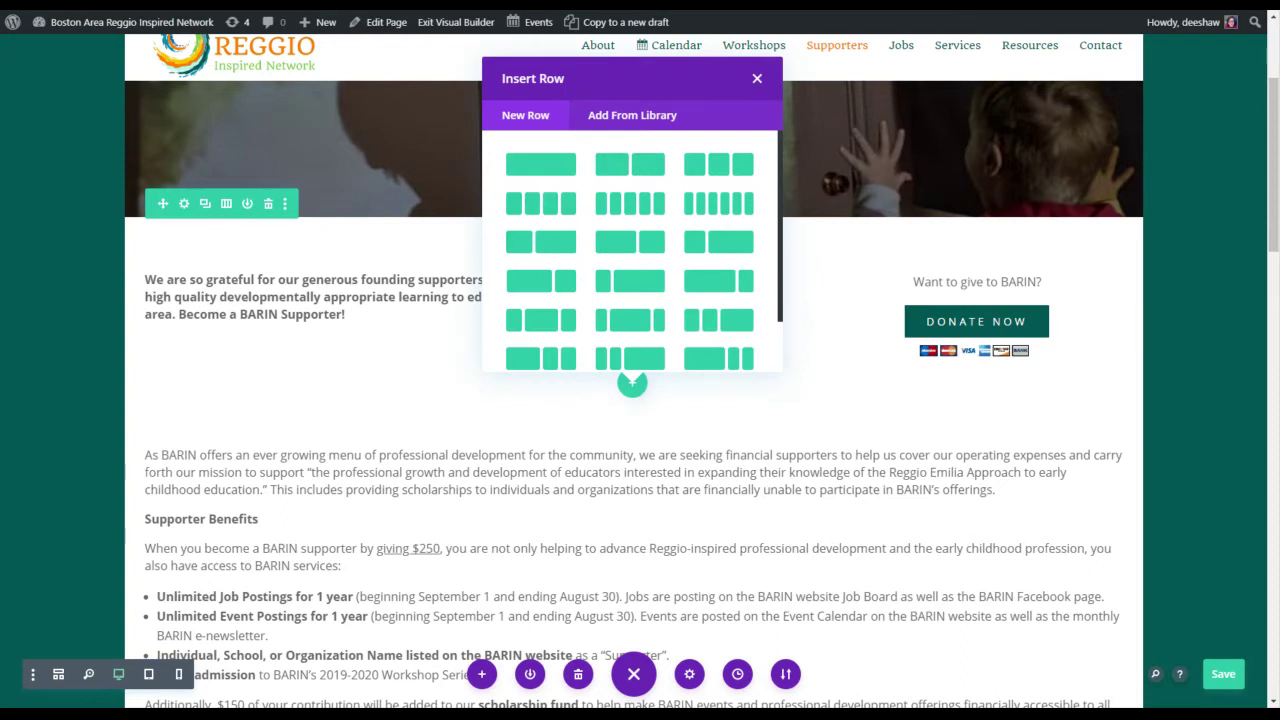
{"action": "left_click", "coordinate": [545, 208]}
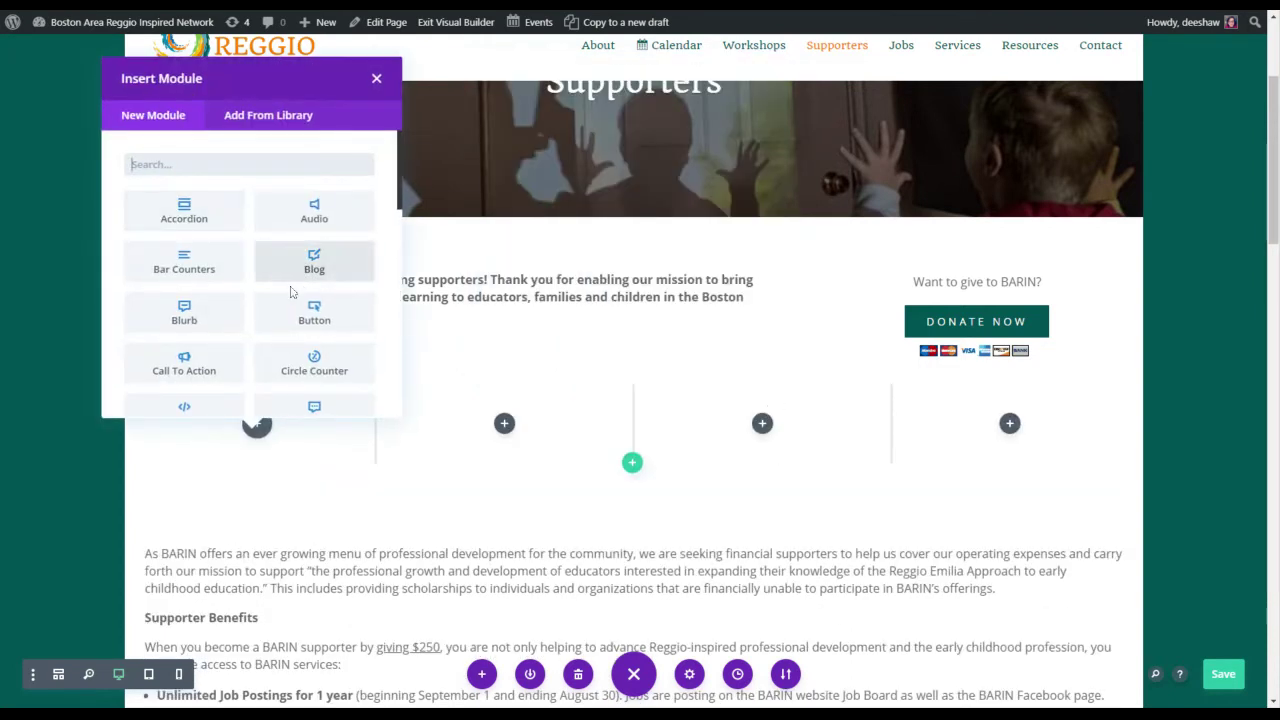
- Put an Image module in the row's first column and open its media library
{"action": "scroll", "coordinate": [291, 291], "scroll_direction": "down", "scroll_amount": 5}
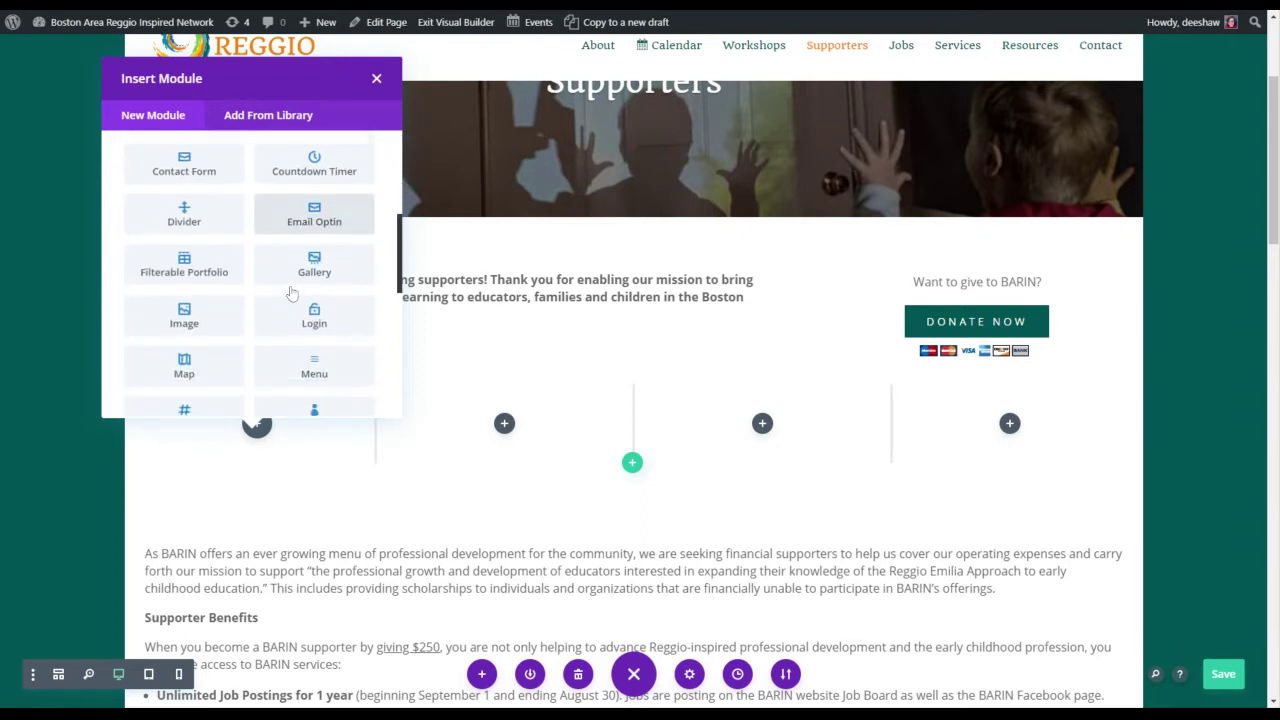
{"action": "left_click", "coordinate": [212, 321]}
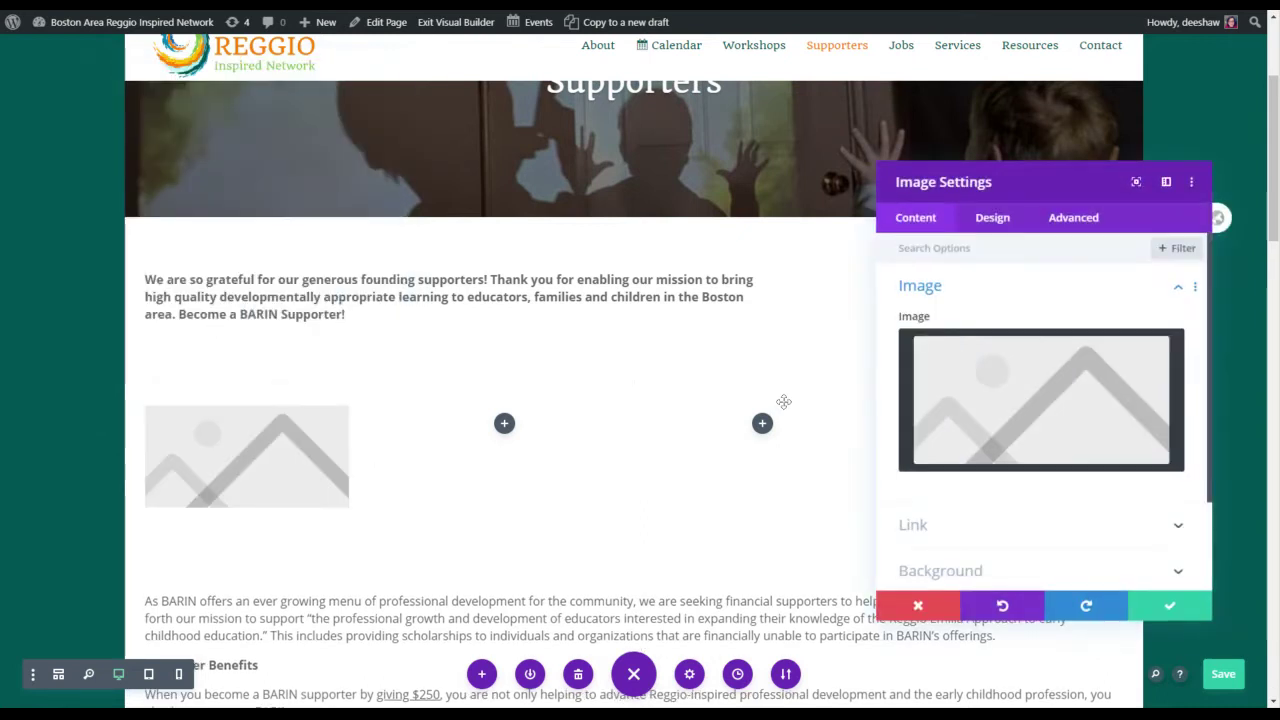
{"action": "left_click", "coordinate": [1087, 409]}
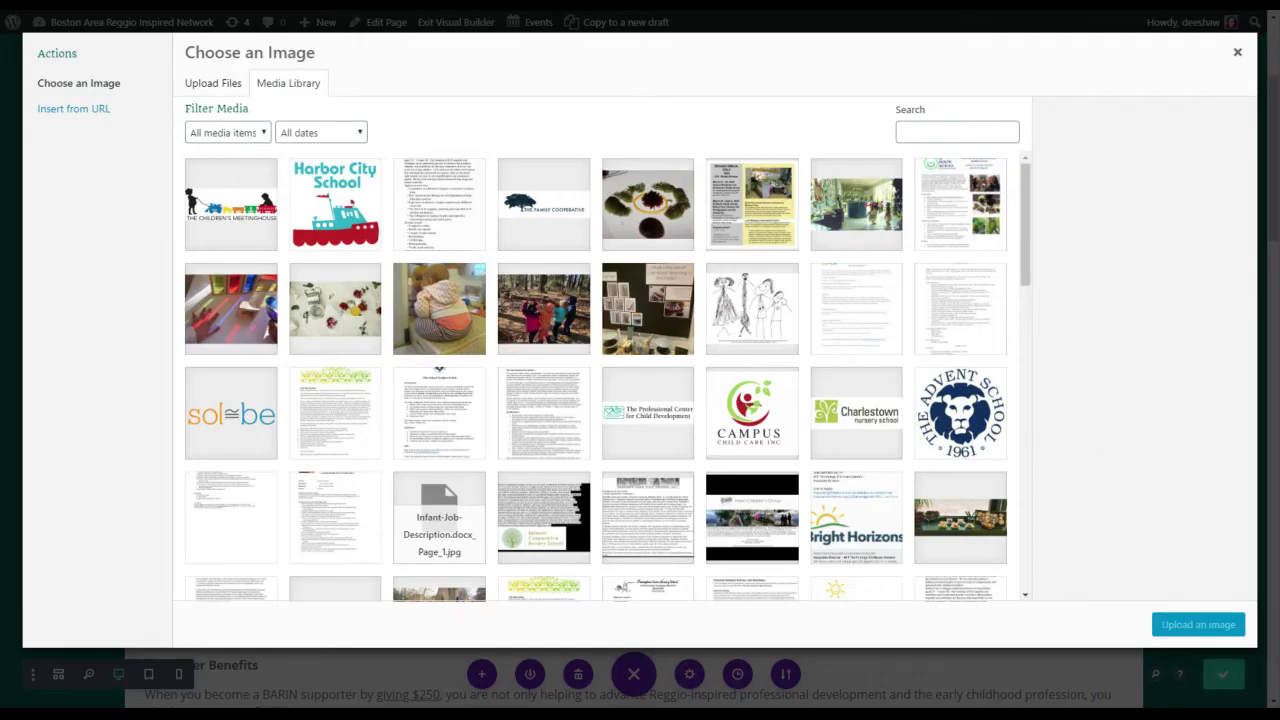
- Insert tcmlogo.jpg at full size with alt text and title 'The Children's Meetinghouse'
{"action": "left_click", "coordinate": [258, 207]}
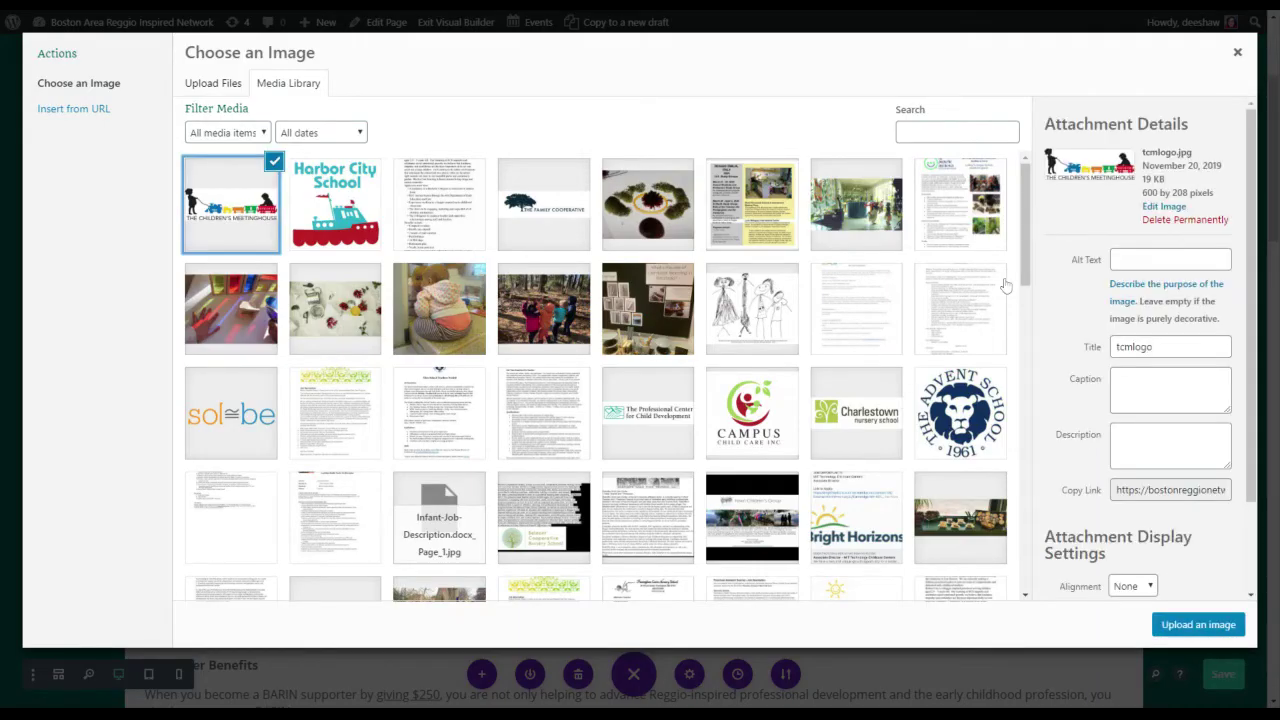
{"action": "left_click", "coordinate": [1170, 259]}
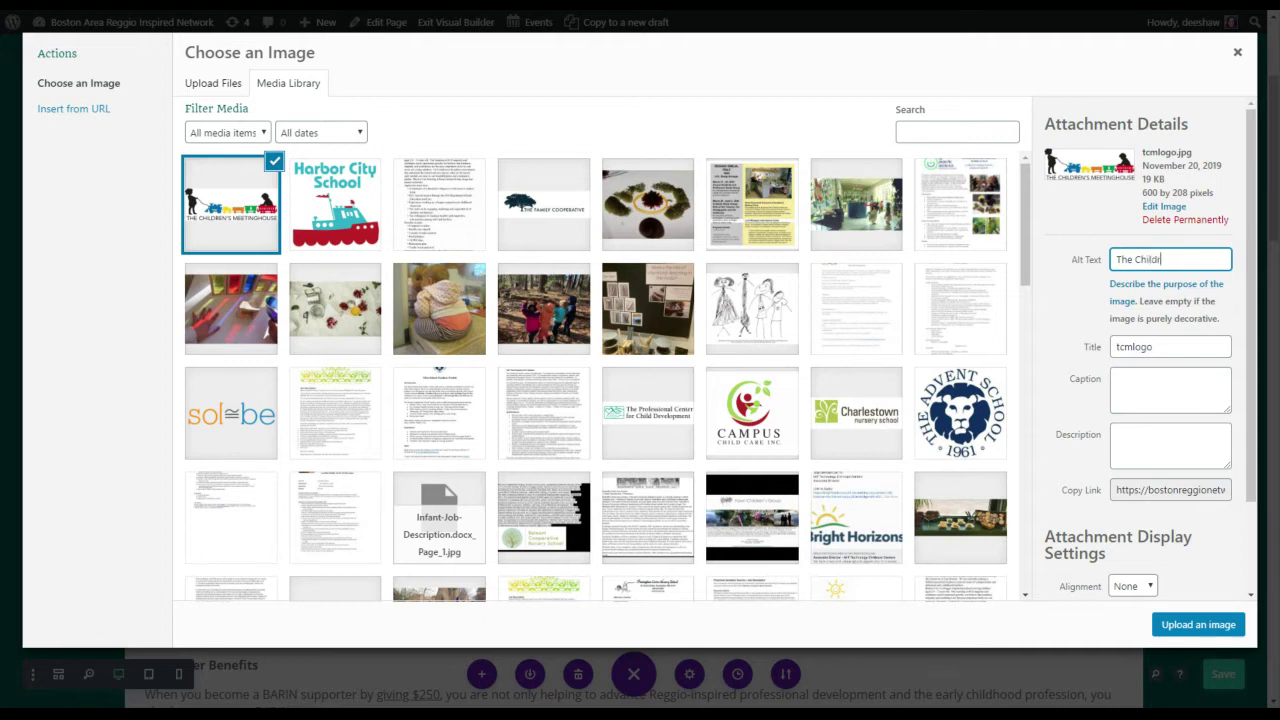
{"action": "type", "text": "The Children's Meetinghouse"}
{"action": "triple_click", "coordinate": [1170, 259]}
{"action": "key", "text": "ctrl+c"}
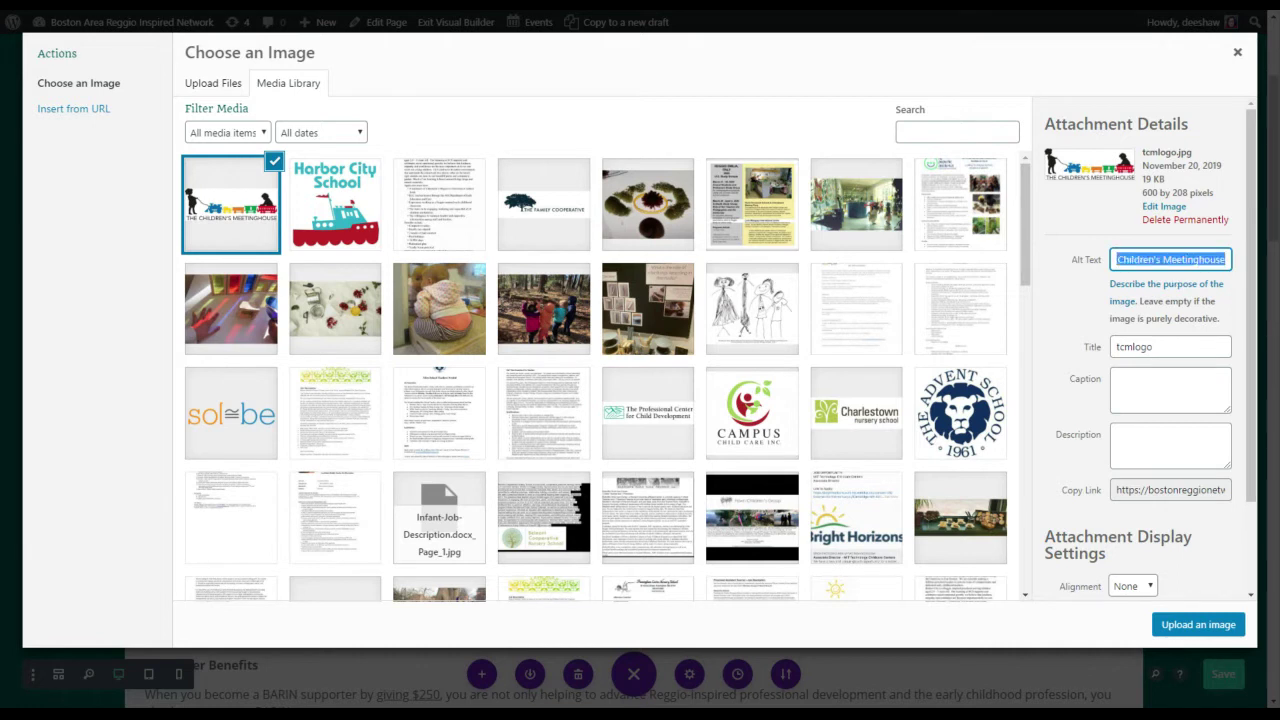
{"action": "key", "text": "Tab"}
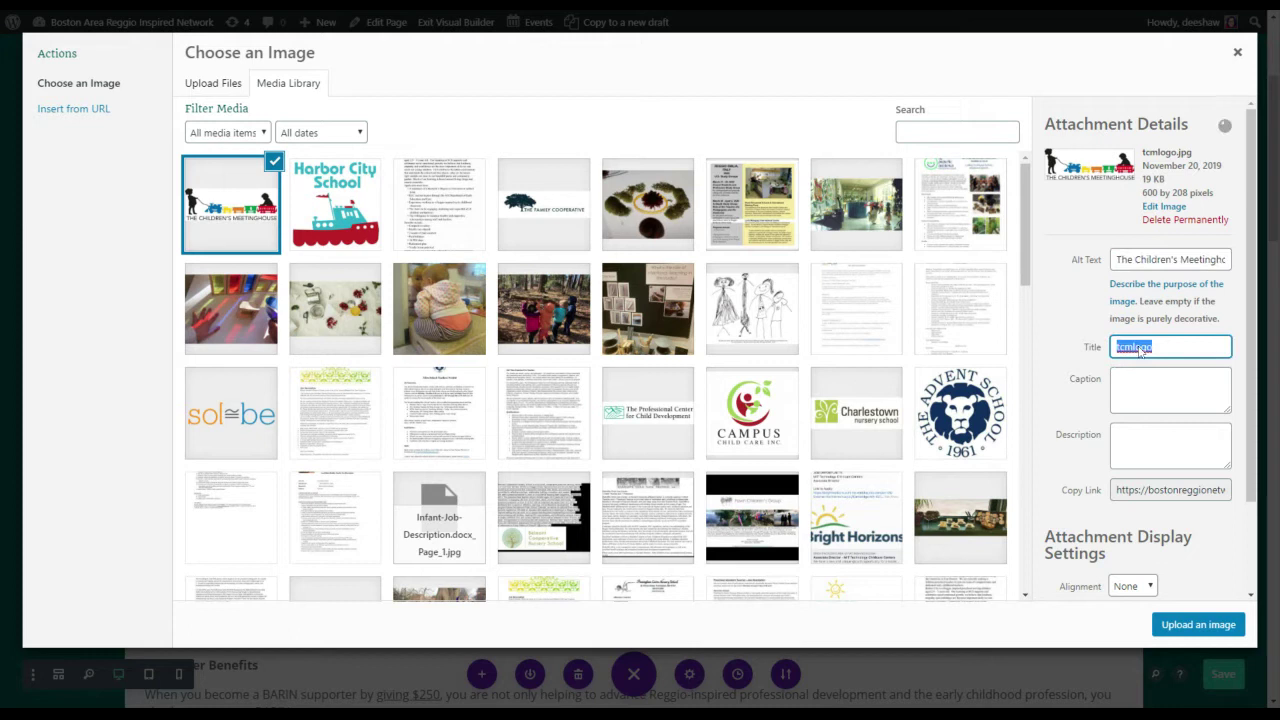
{"action": "key", "text": "ctrl+v"}
{"action": "scroll", "coordinate": [1165, 472], "scroll_direction": "down", "scroll_amount": 3}
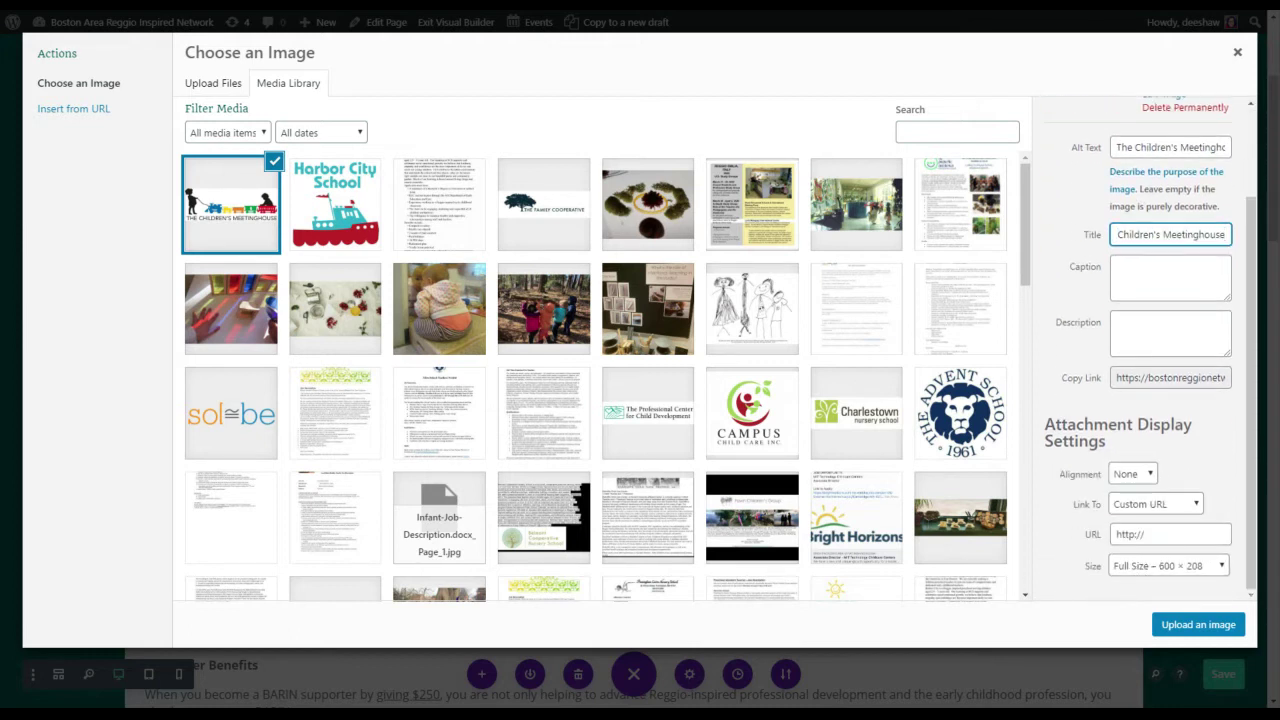
{"action": "left_click", "coordinate": [1169, 566]}
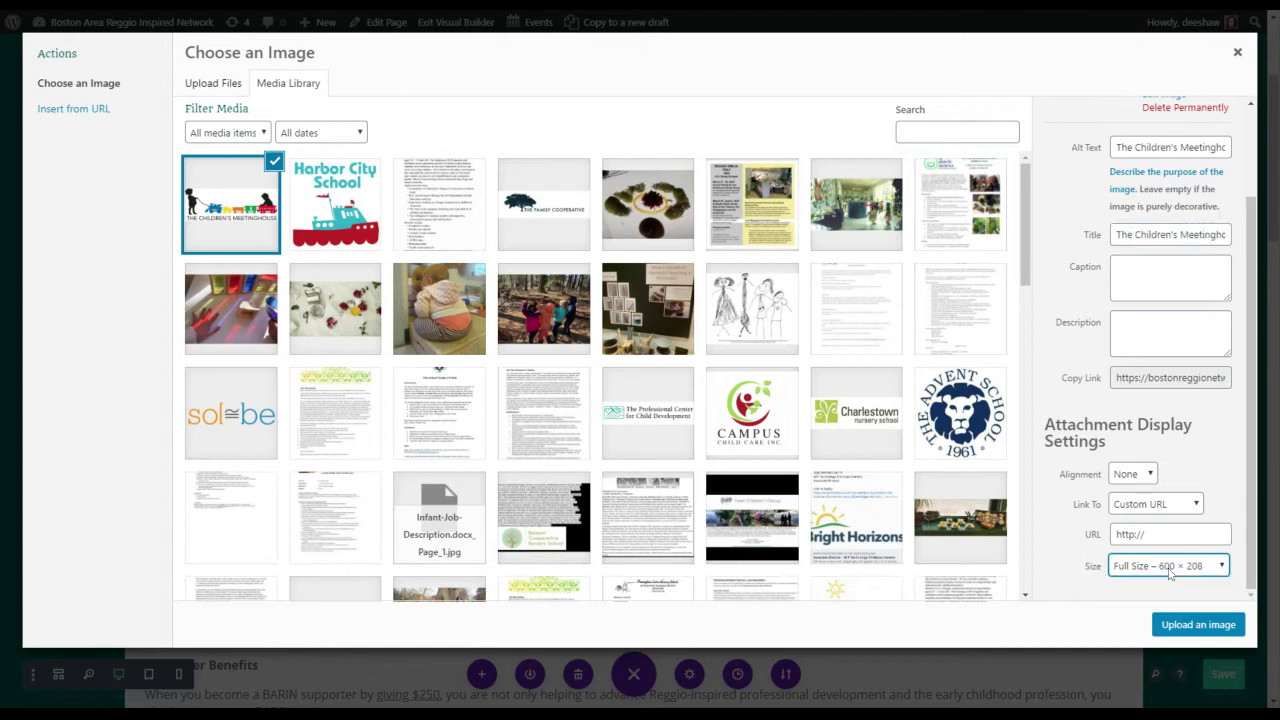
{"action": "left_click", "coordinate": [1178, 625]}
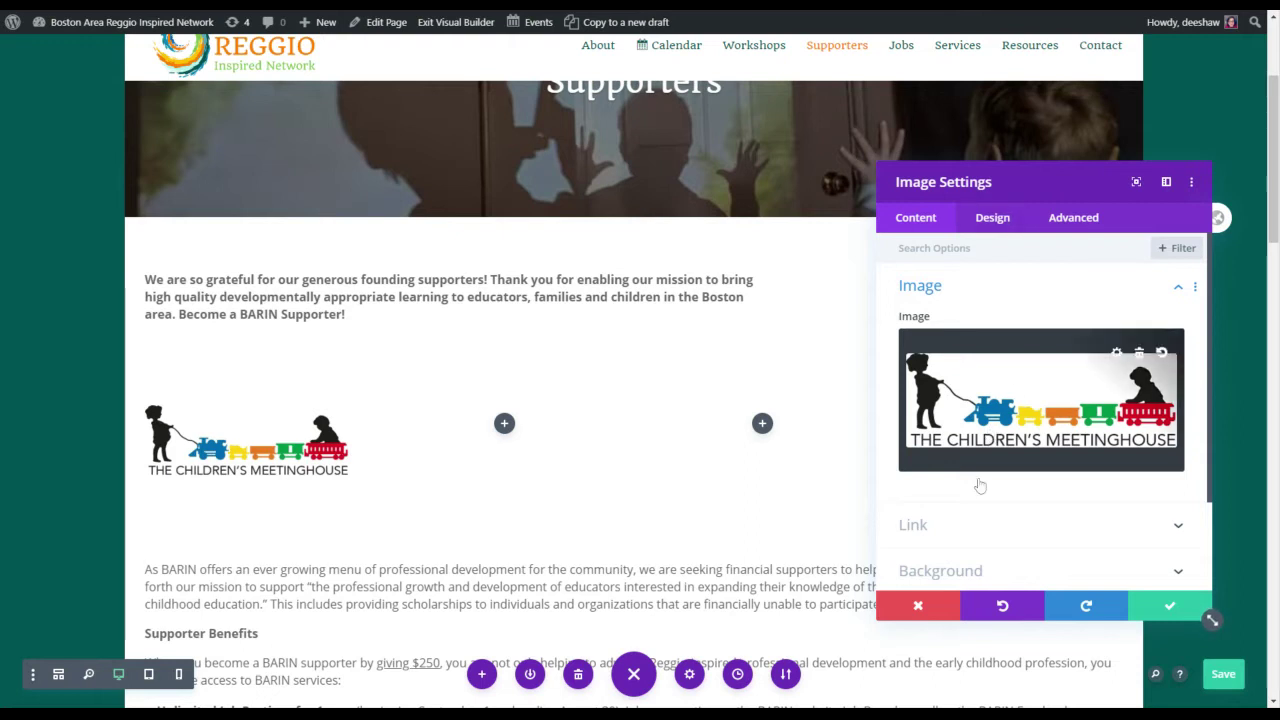
- Check the logo's Link settings, collapse them, and save the Image module
{"action": "left_click", "coordinate": [991, 538]}
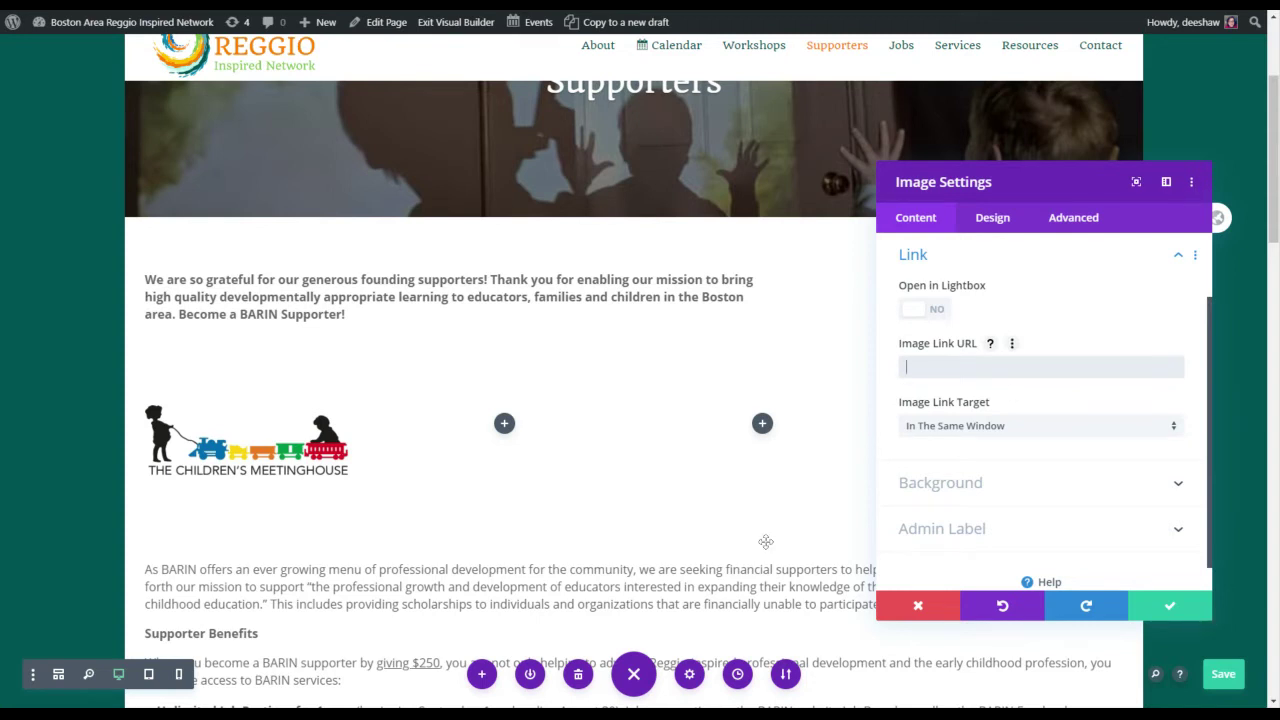
{"action": "scroll", "coordinate": [995, 520], "scroll_direction": "down", "scroll_amount": 1}
{"action": "scroll", "coordinate": [1000, 517], "scroll_direction": "up", "scroll_amount": 2}
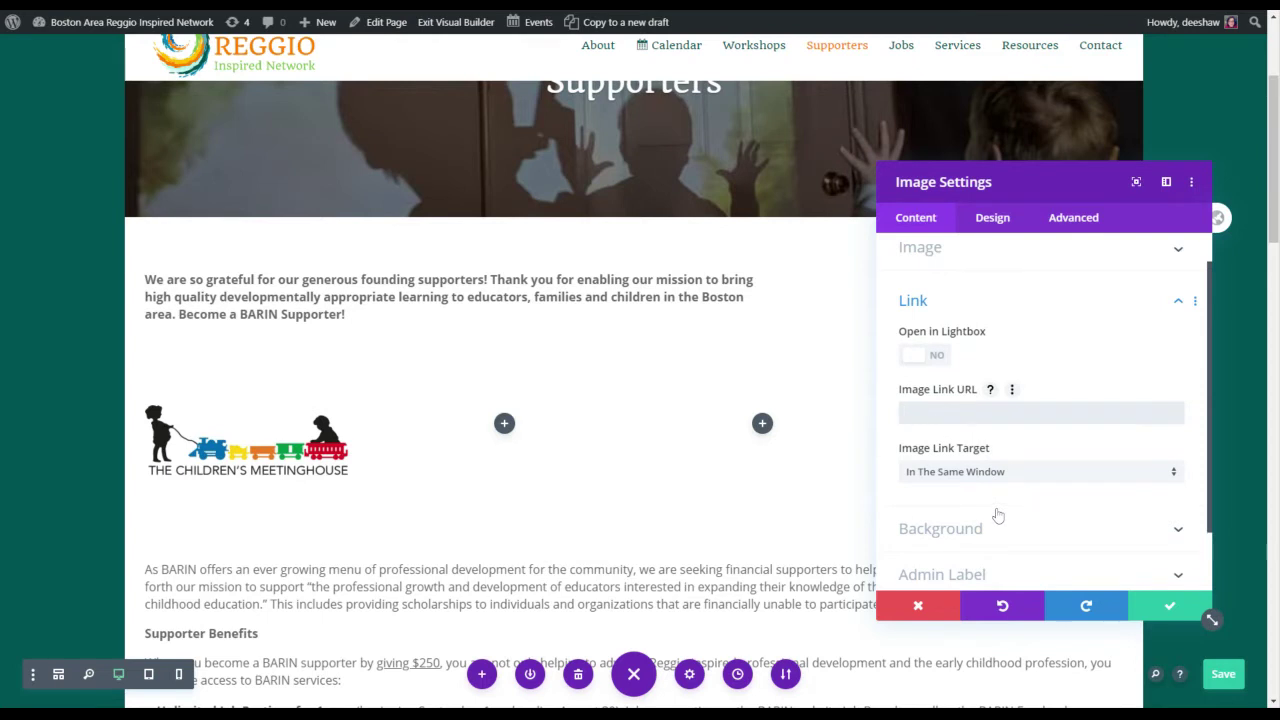
{"action": "scroll", "coordinate": [780, 480], "scroll_direction": "down", "scroll_amount": 3}
{"action": "scroll", "coordinate": [780, 480], "scroll_direction": "up", "scroll_amount": 3}
{"action": "scroll", "coordinate": [1074, 491], "scroll_direction": "down", "scroll_amount": 2}
{"action": "scroll", "coordinate": [1006, 398], "scroll_direction": "up", "scroll_amount": 3}
{"action": "left_click", "coordinate": [981, 352]}
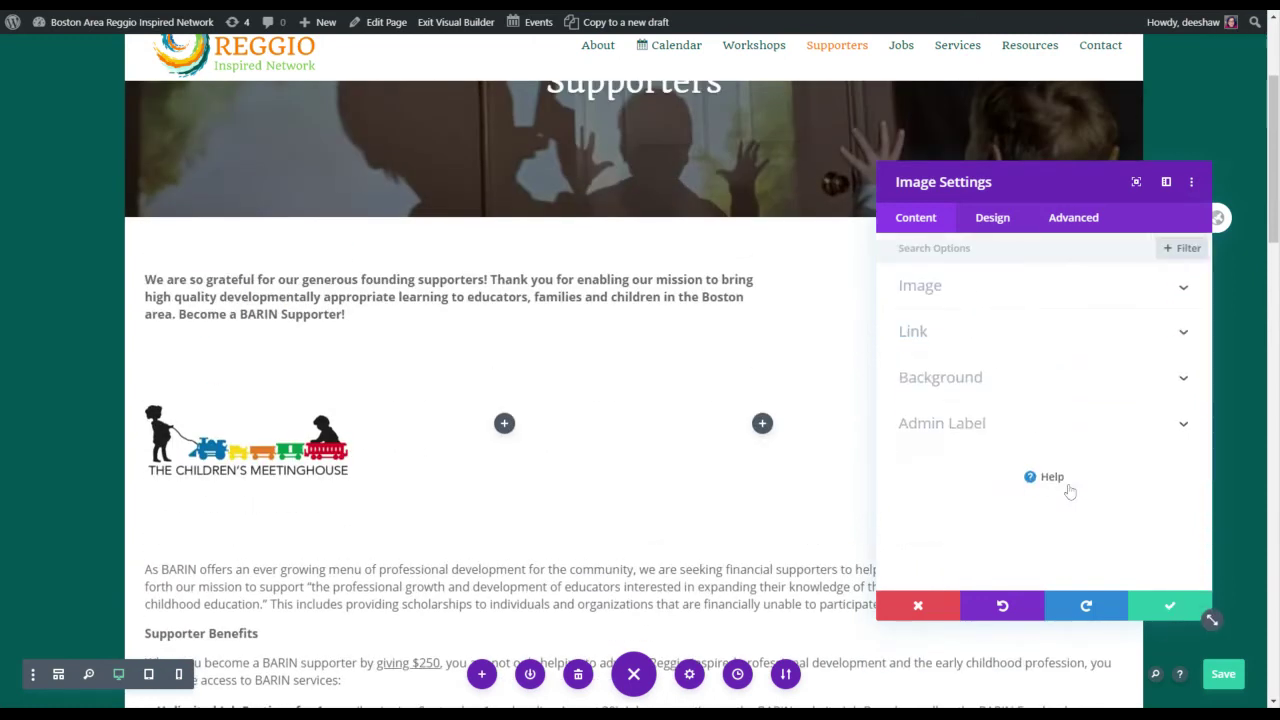
{"action": "left_click", "coordinate": [1170, 608]}
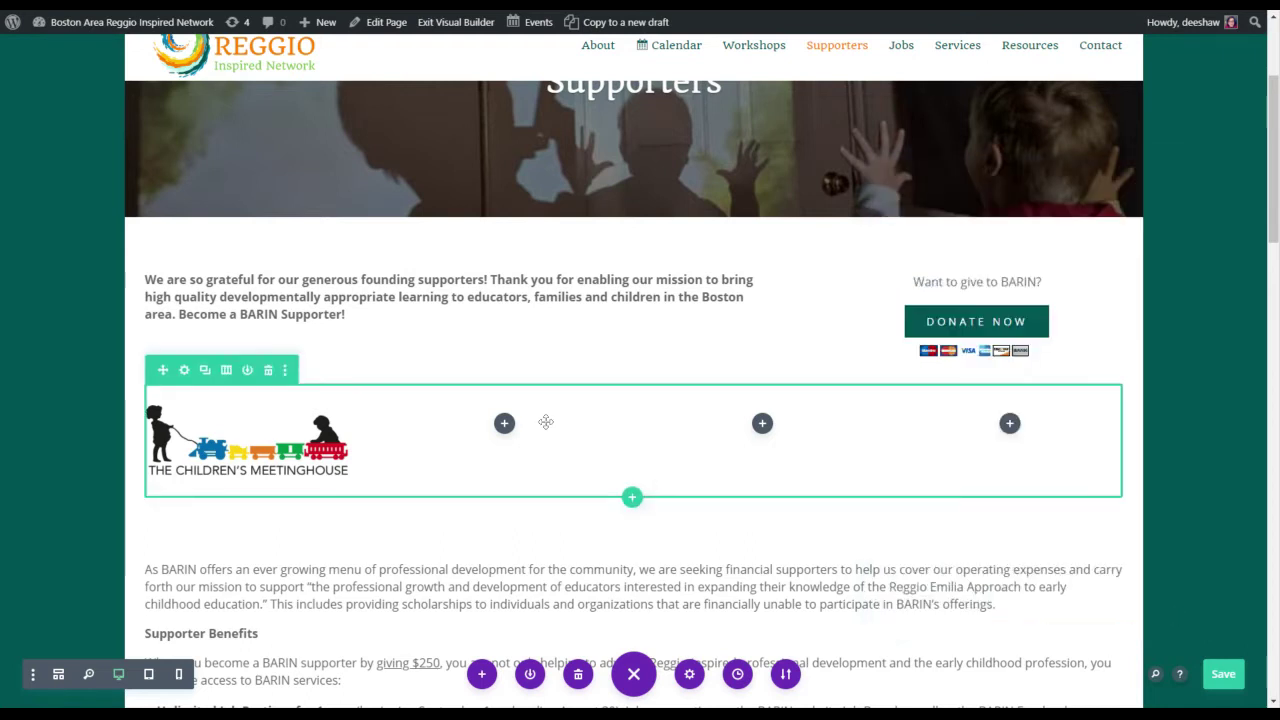
- Add an Image module to the second column and open its media library
{"action": "left_click", "coordinate": [504, 424]}
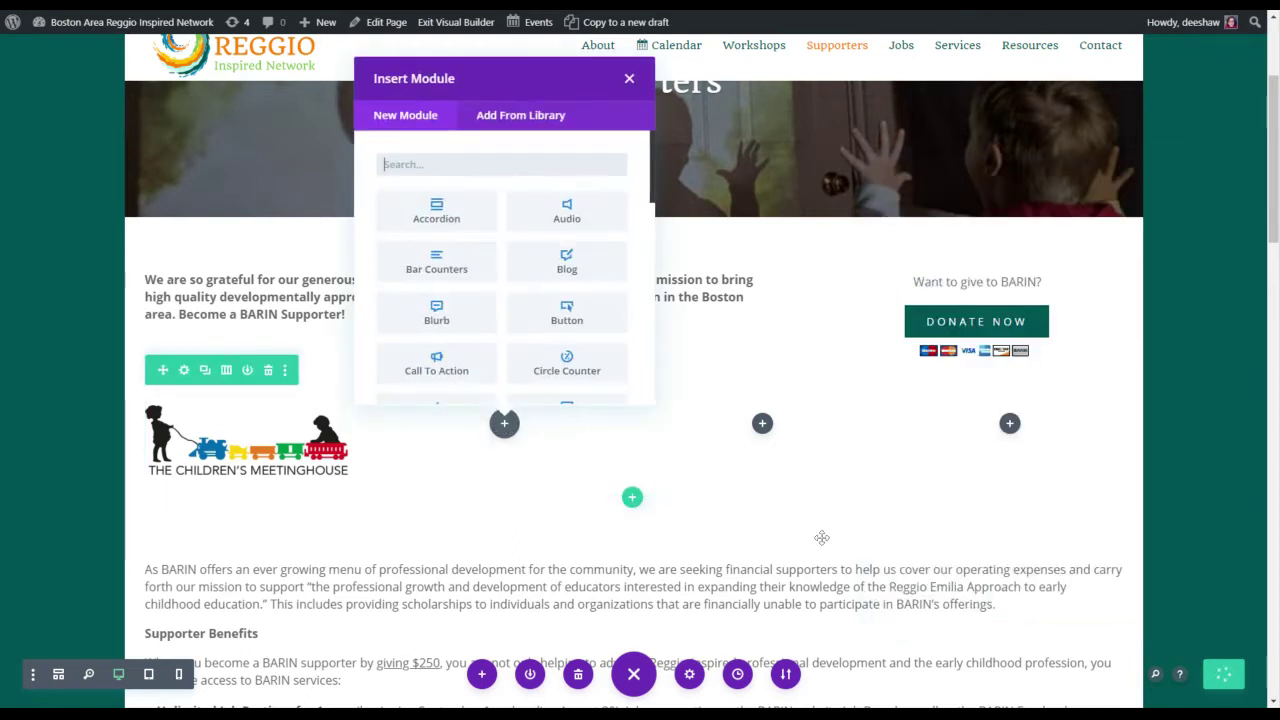
{"action": "scroll", "coordinate": [548, 322], "scroll_direction": "down", "scroll_amount": 3}
{"action": "scroll", "coordinate": [550, 325], "scroll_direction": "down", "scroll_amount": 3}
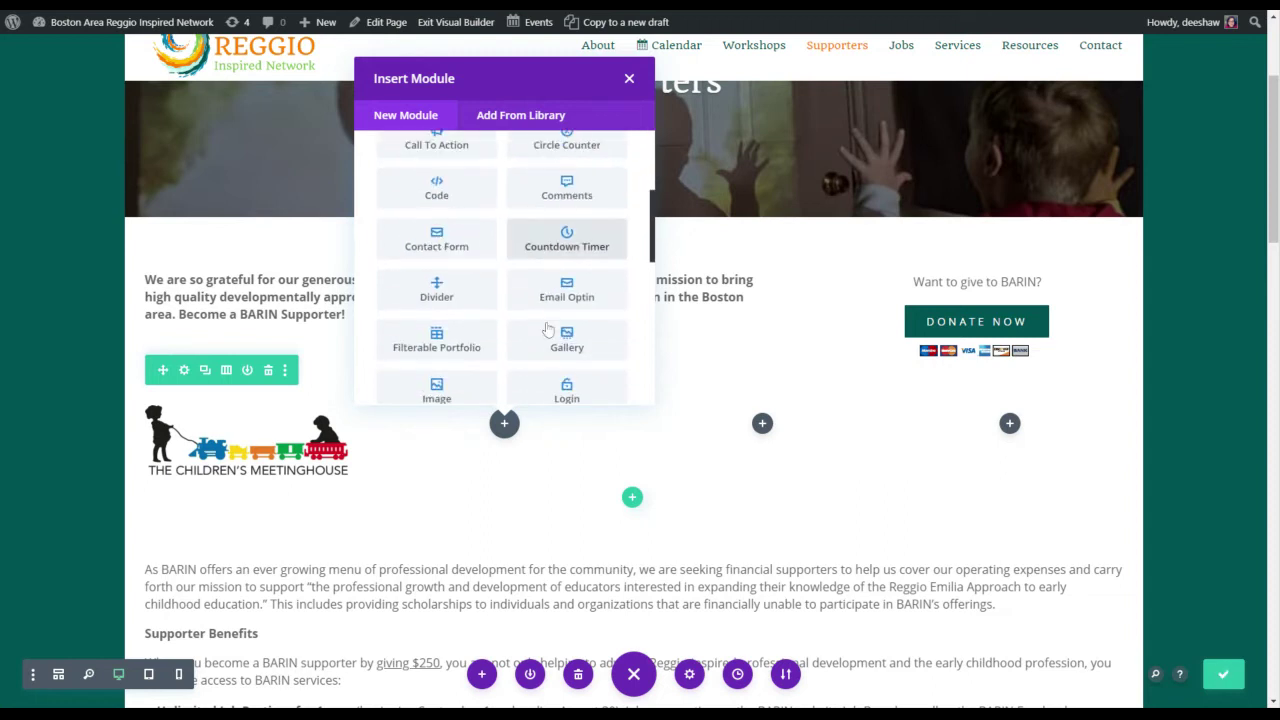
{"action": "left_click", "coordinate": [460, 322]}
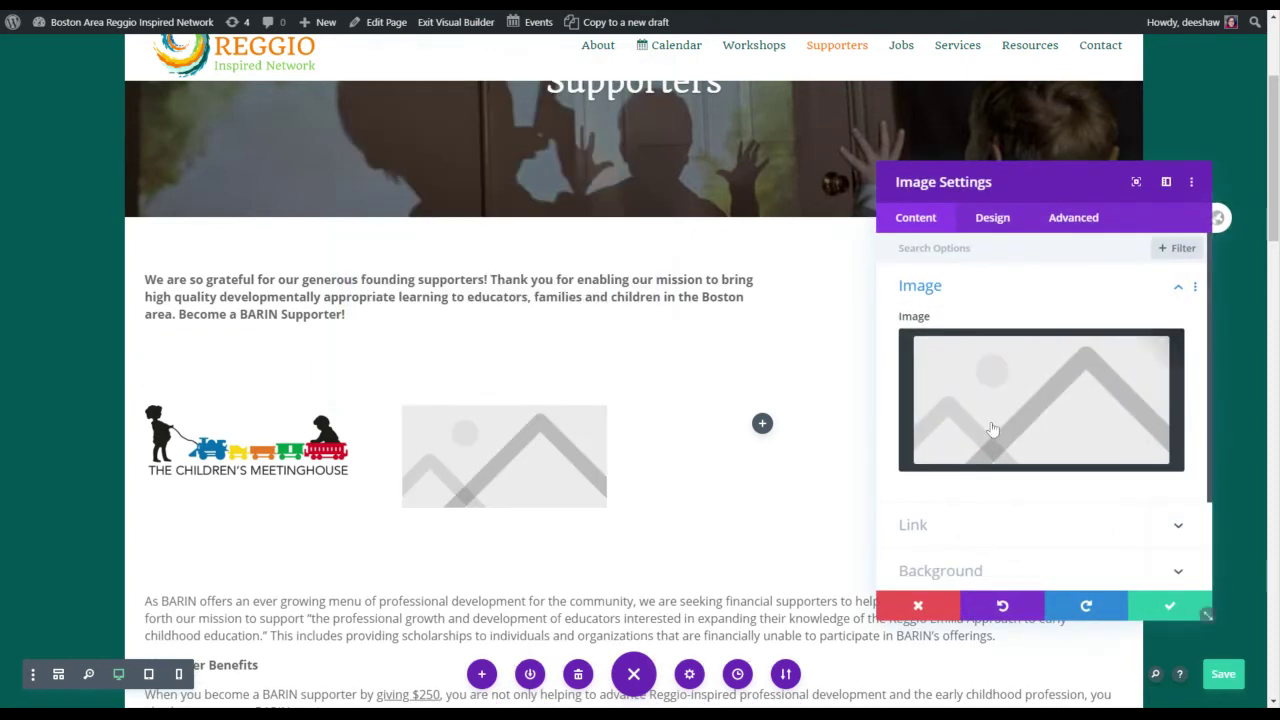
{"action": "left_click", "coordinate": [1016, 436]}
- Insert the Harbor City School logo, copying its alt text 'Harbor City School' into the title
{"action": "left_click", "coordinate": [320, 203]}
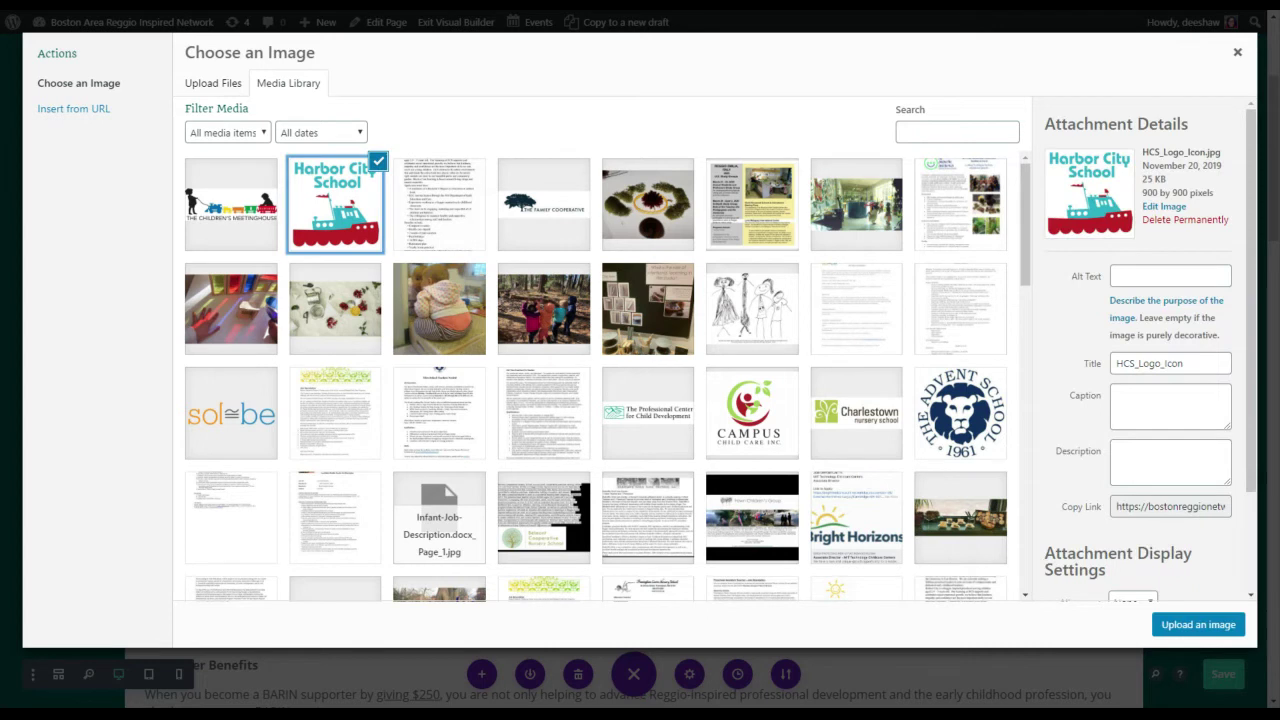
{"action": "left_click", "coordinate": [1170, 276]}
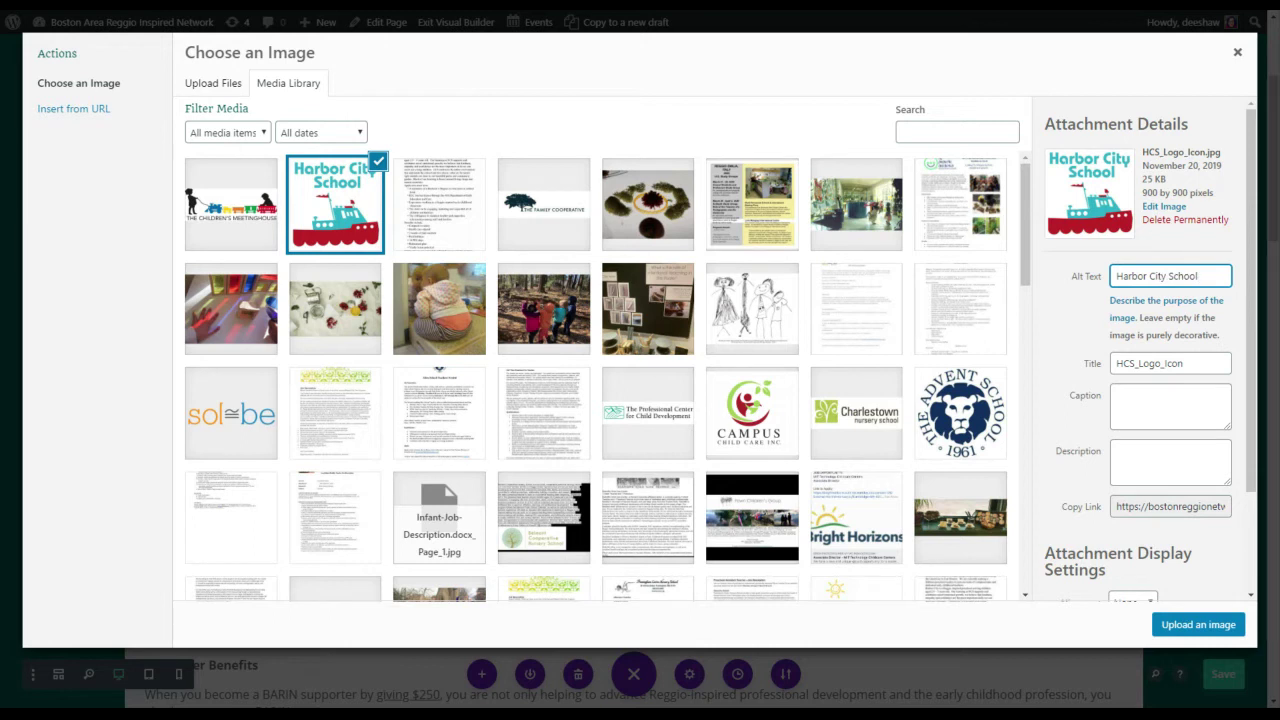
{"action": "key", "text": "ctrl+a"}
{"action": "key", "text": "ctrl+c"}
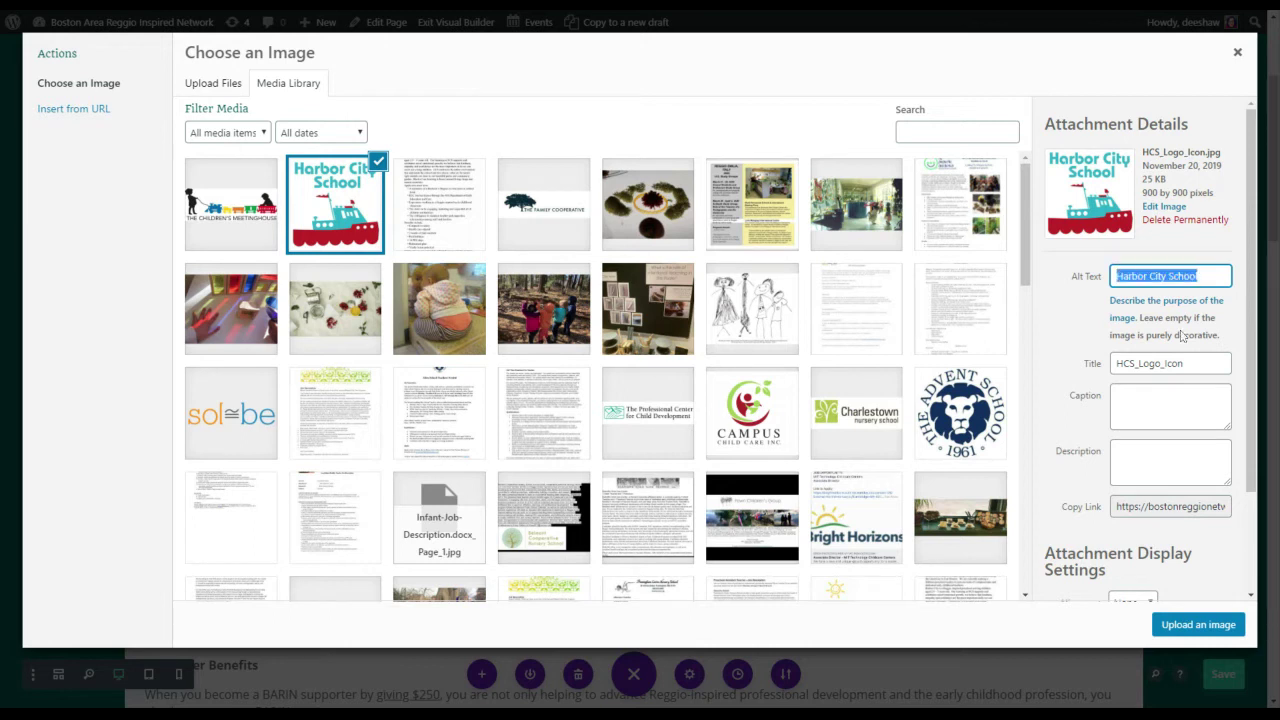
{"action": "left_click", "coordinate": [1170, 363]}
{"action": "key", "text": "ctrl+a"}
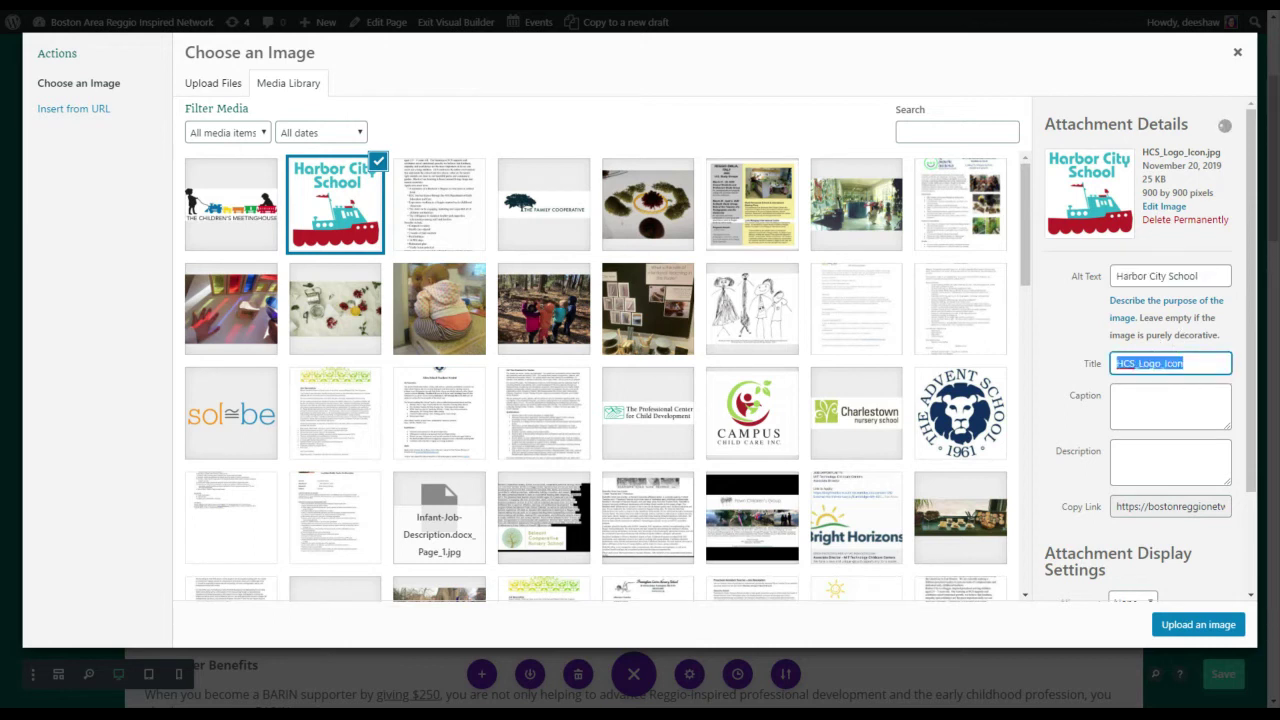
{"action": "key", "text": "ctrl+v"}
{"action": "scroll", "coordinate": [1146, 530], "scroll_direction": "down", "scroll_amount": 1}
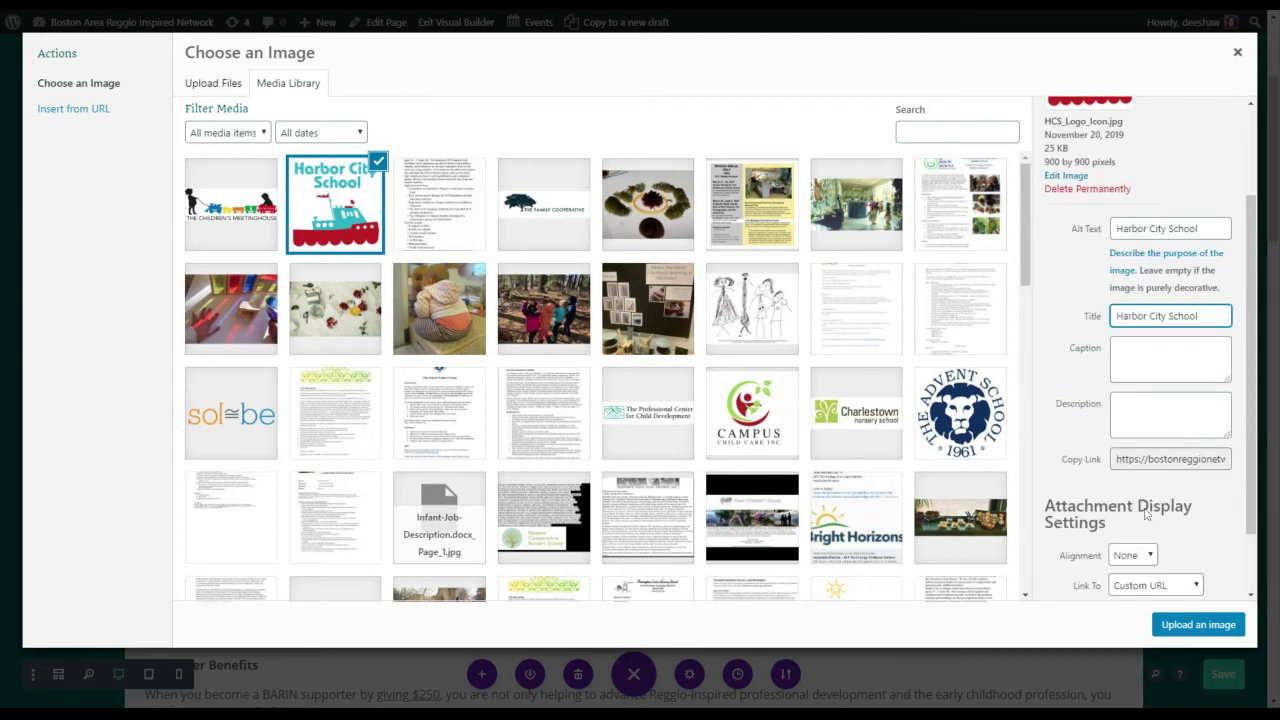
{"action": "scroll", "coordinate": [1146, 513], "scroll_direction": "down", "scroll_amount": 2}
{"action": "left_click", "coordinate": [1190, 625]}
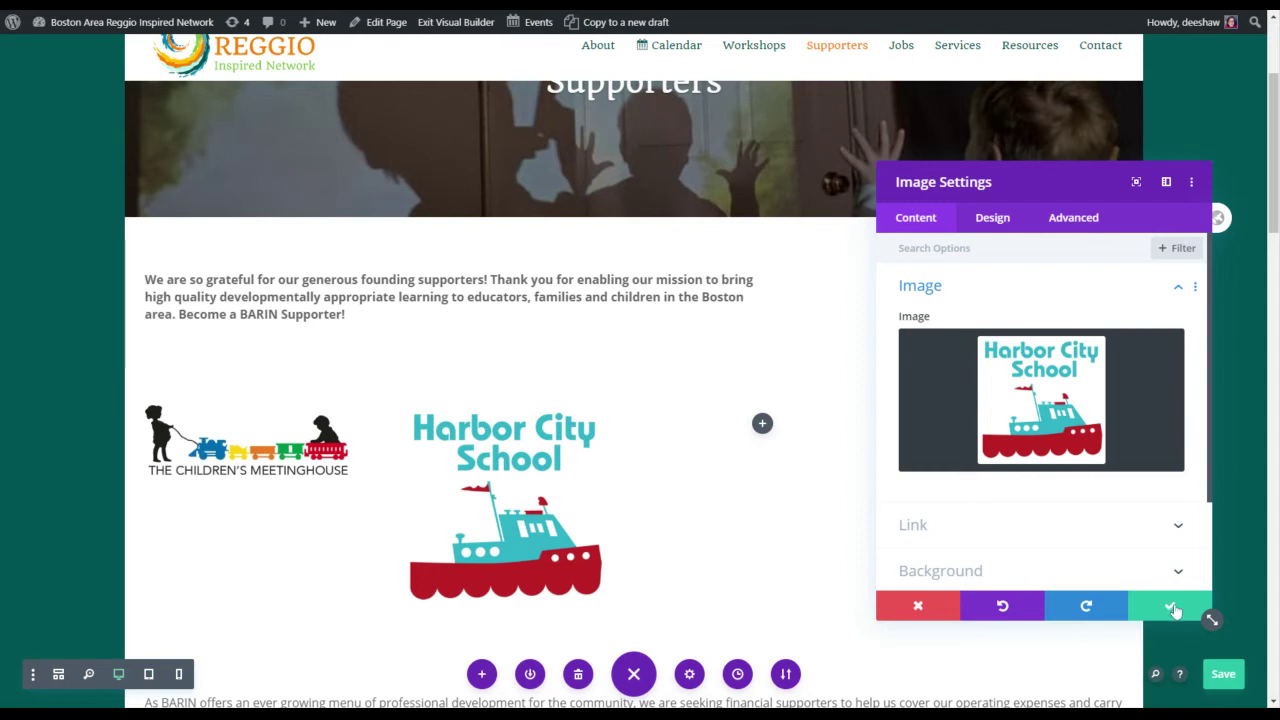
- Save the Harbor City School module and add an Image module to the third column
{"action": "left_click", "coordinate": [1174, 607]}
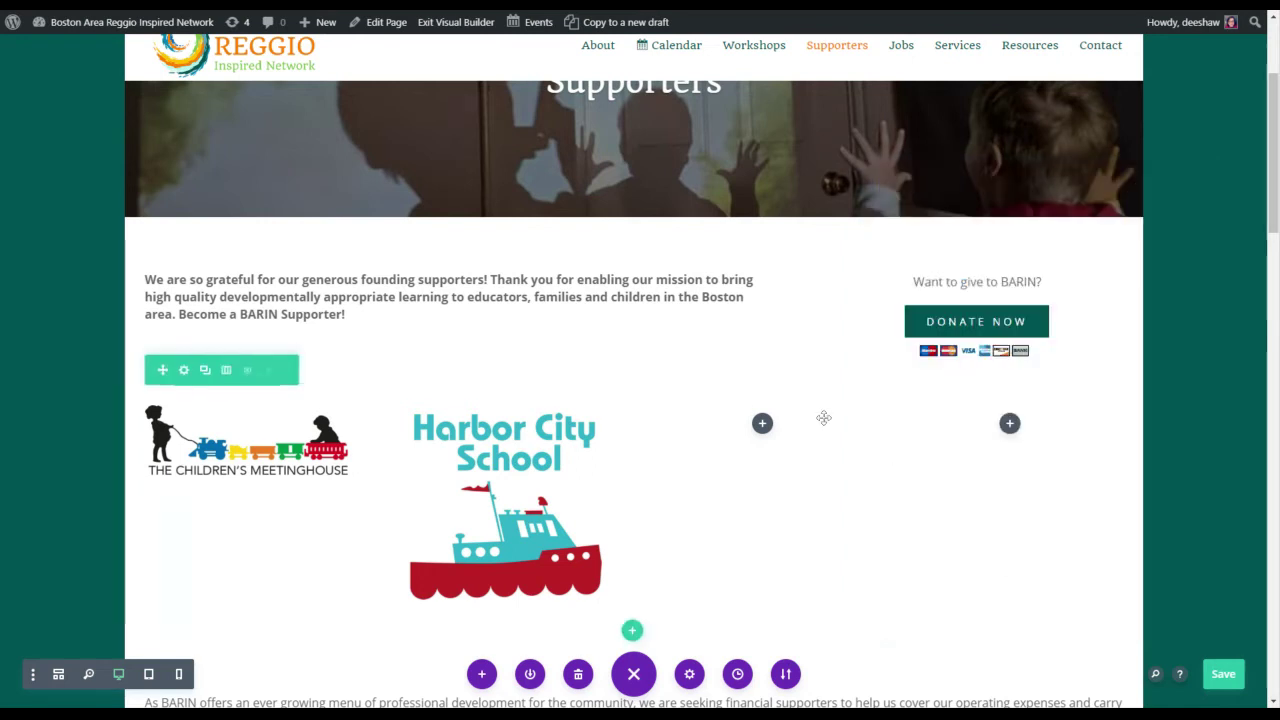
{"action": "left_click", "coordinate": [762, 423]}
{"action": "scroll", "coordinate": [787, 260], "scroll_direction": "down", "scroll_amount": 5}
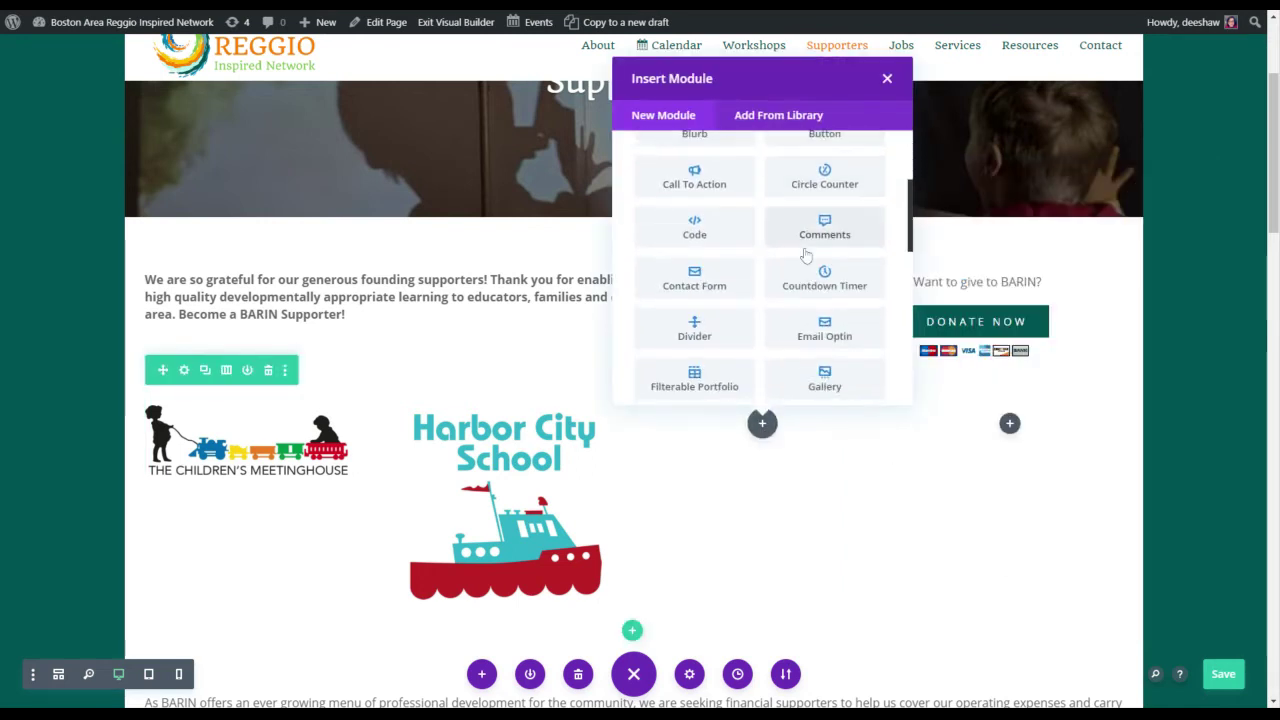
{"action": "scroll", "coordinate": [786, 277], "scroll_direction": "down", "scroll_amount": 6}
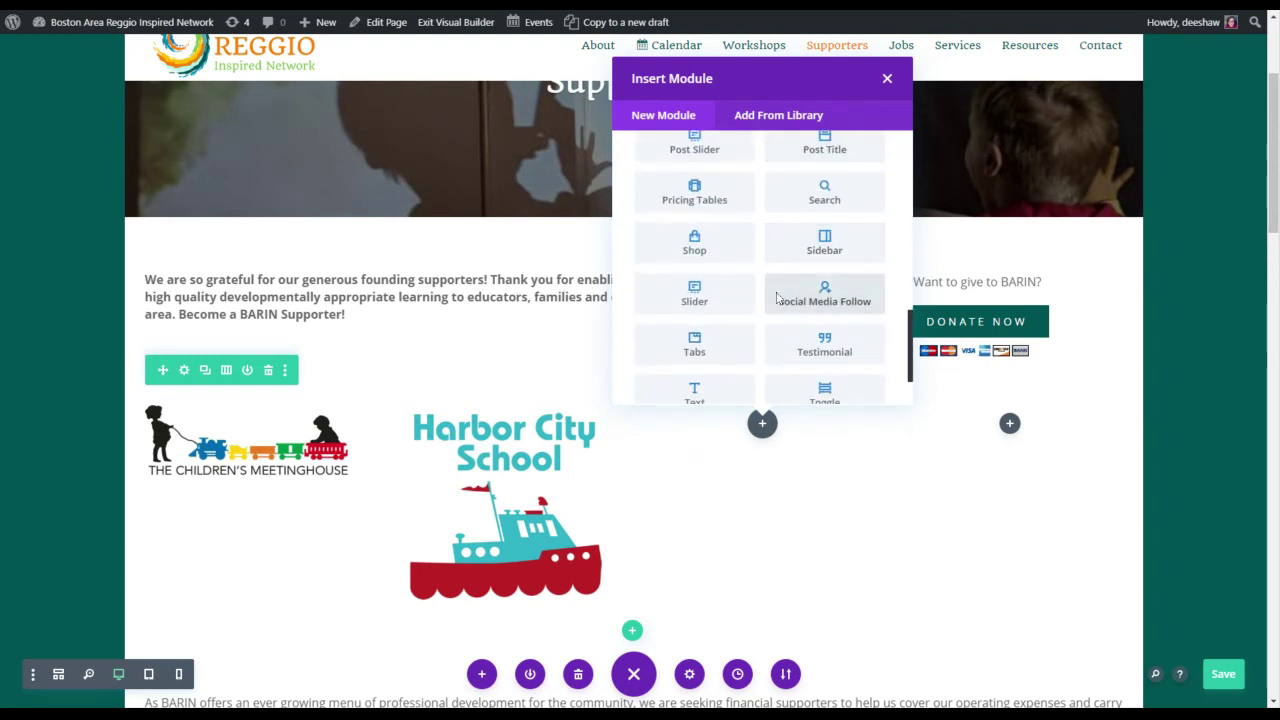
{"action": "scroll", "coordinate": [777, 297], "scroll_direction": "up", "scroll_amount": 5}
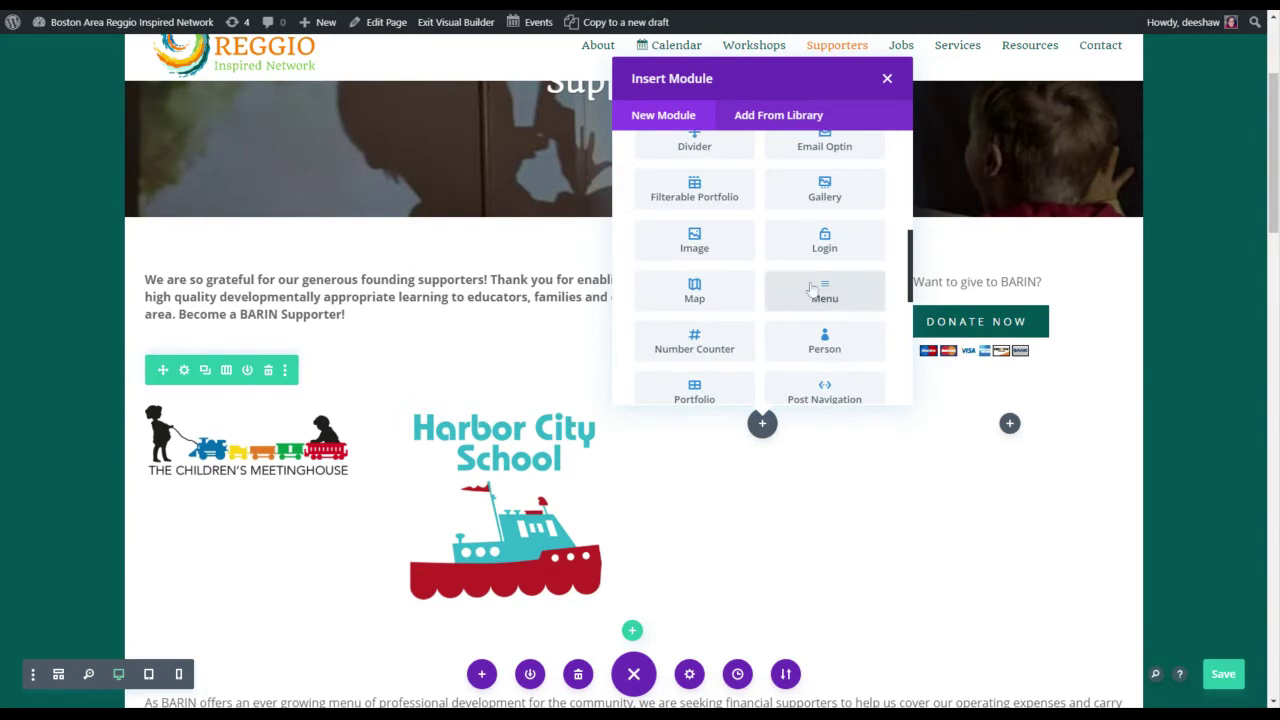
{"action": "scroll", "coordinate": [812, 288], "scroll_direction": "up", "scroll_amount": 2}
{"action": "scroll", "coordinate": [814, 288], "scroll_direction": "down", "scroll_amount": 2}
{"action": "left_click", "coordinate": [706, 255]}
- Insert The Family Cooperative logo (tfC.jpg) and save the module
{"action": "left_click", "coordinate": [993, 450]}
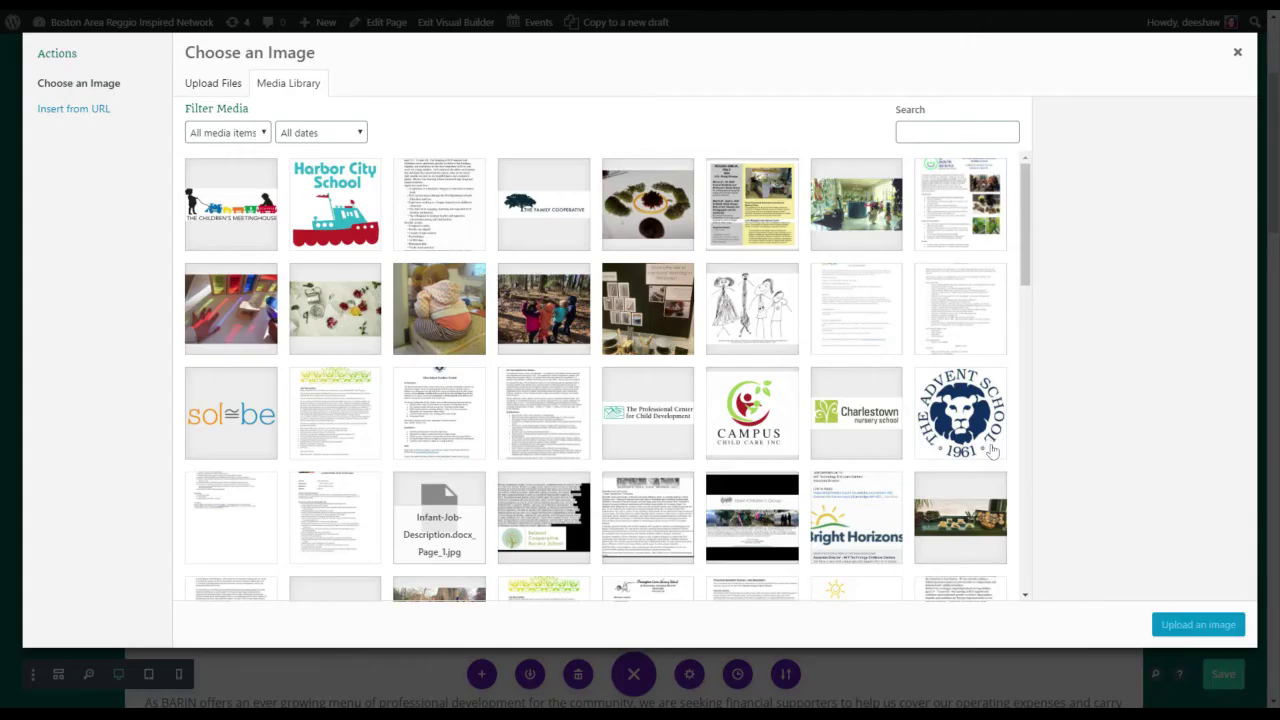
{"action": "left_click", "coordinate": [577, 213]}
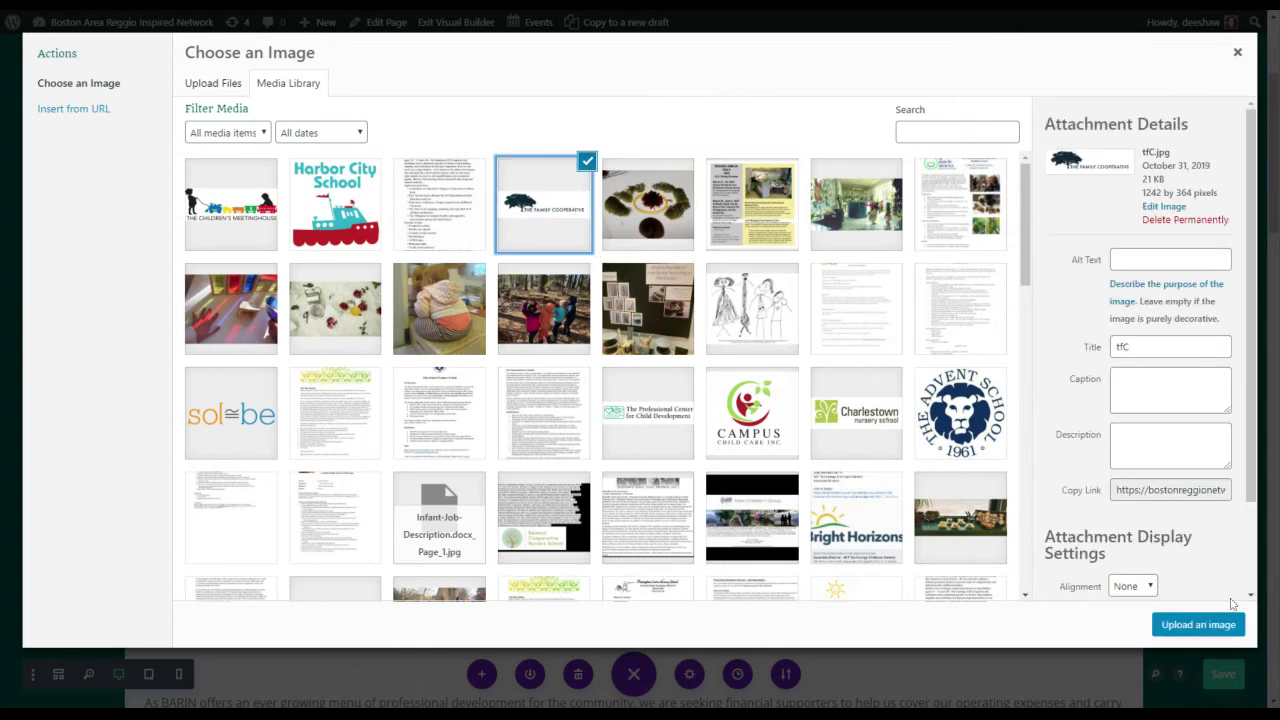
{"action": "left_click", "coordinate": [1198, 624]}
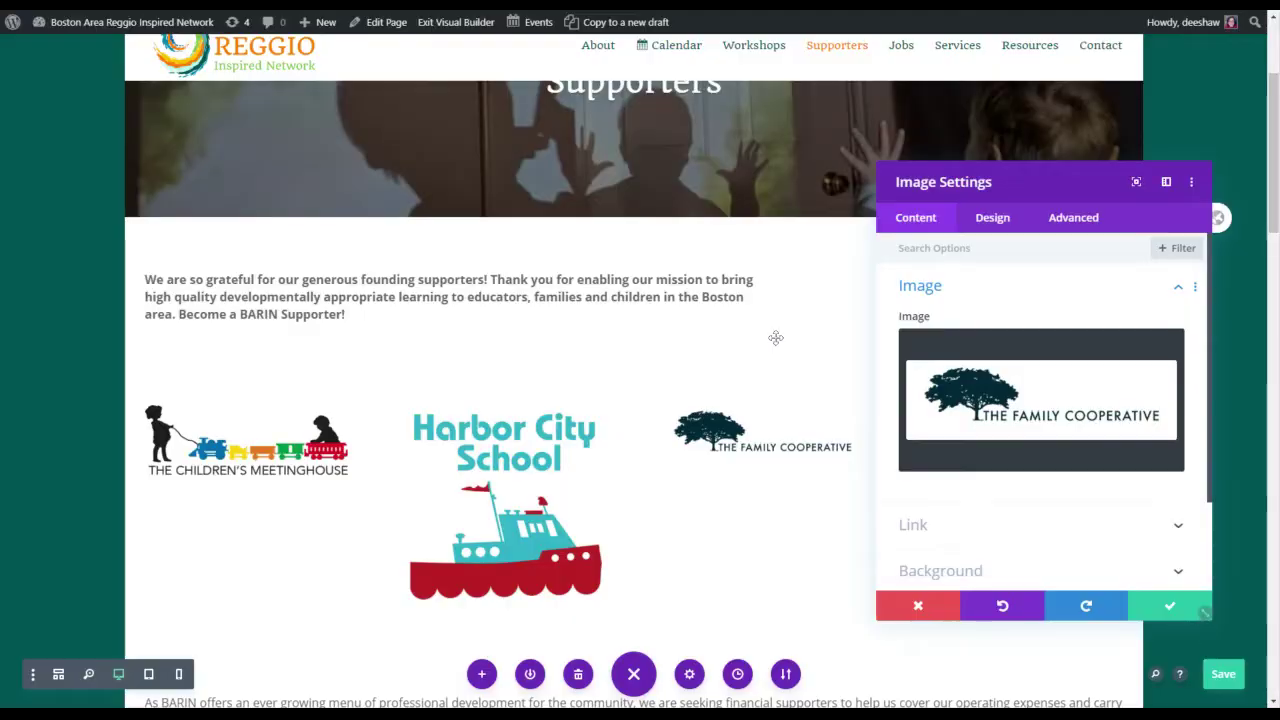
{"action": "left_click", "coordinate": [1170, 608]}
- Add an Image module to the fourth column
{"action": "left_click", "coordinate": [1008, 424]}
{"action": "scroll", "coordinate": [1088, 312], "scroll_direction": "down", "scroll_amount": 5}
{"action": "scroll", "coordinate": [1088, 305], "scroll_direction": "down", "scroll_amount": 3}
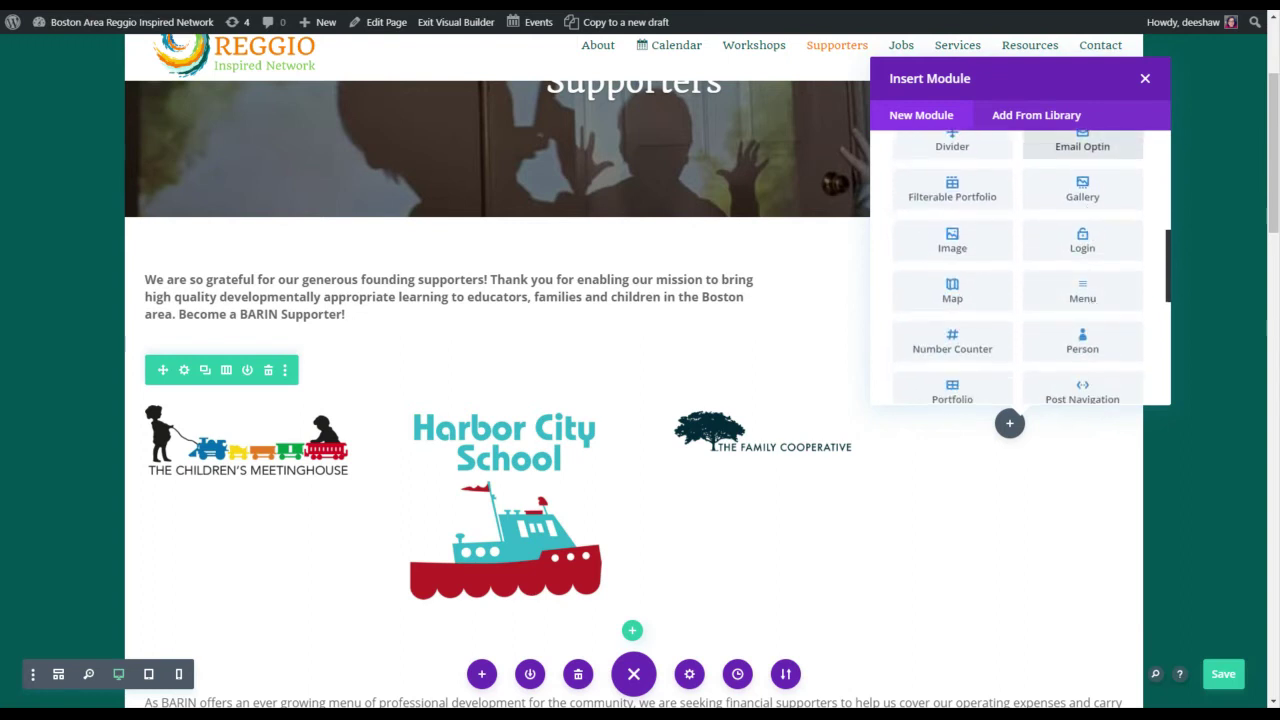
{"action": "scroll", "coordinate": [1085, 342], "scroll_direction": "up", "scroll_amount": 4}
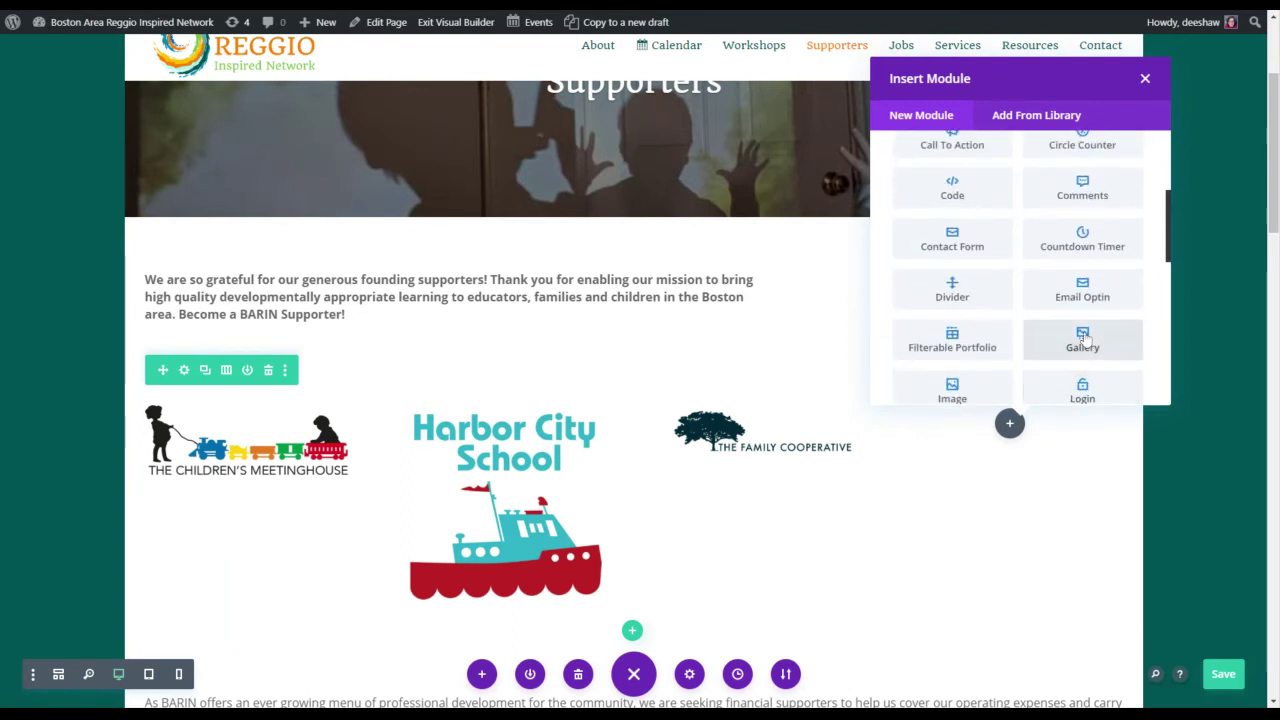
{"action": "scroll", "coordinate": [1084, 340], "scroll_direction": "down", "scroll_amount": 3}
{"action": "scroll", "coordinate": [1084, 341], "scroll_direction": "down", "scroll_amount": 3}
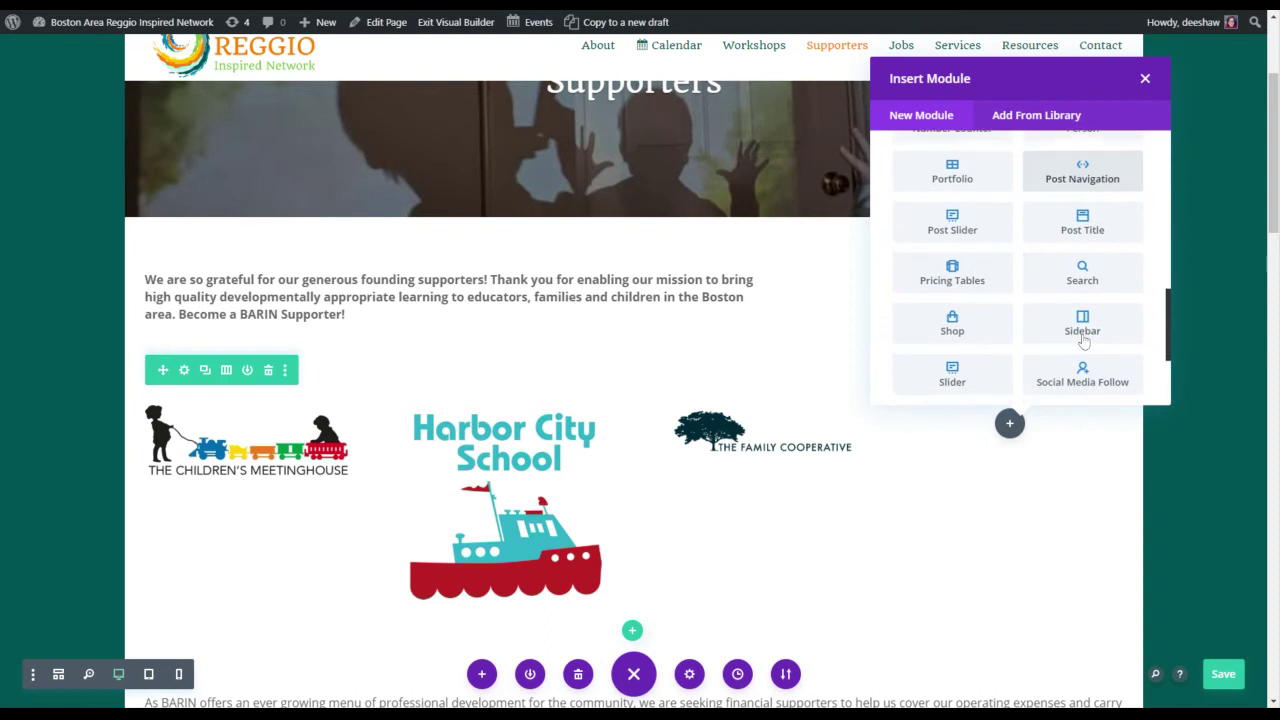
{"action": "scroll", "coordinate": [1084, 341], "scroll_direction": "up", "scroll_amount": 4}
{"action": "scroll", "coordinate": [1084, 341], "scroll_direction": "down", "scroll_amount": 1}
{"action": "left_click", "coordinate": [952, 316]}
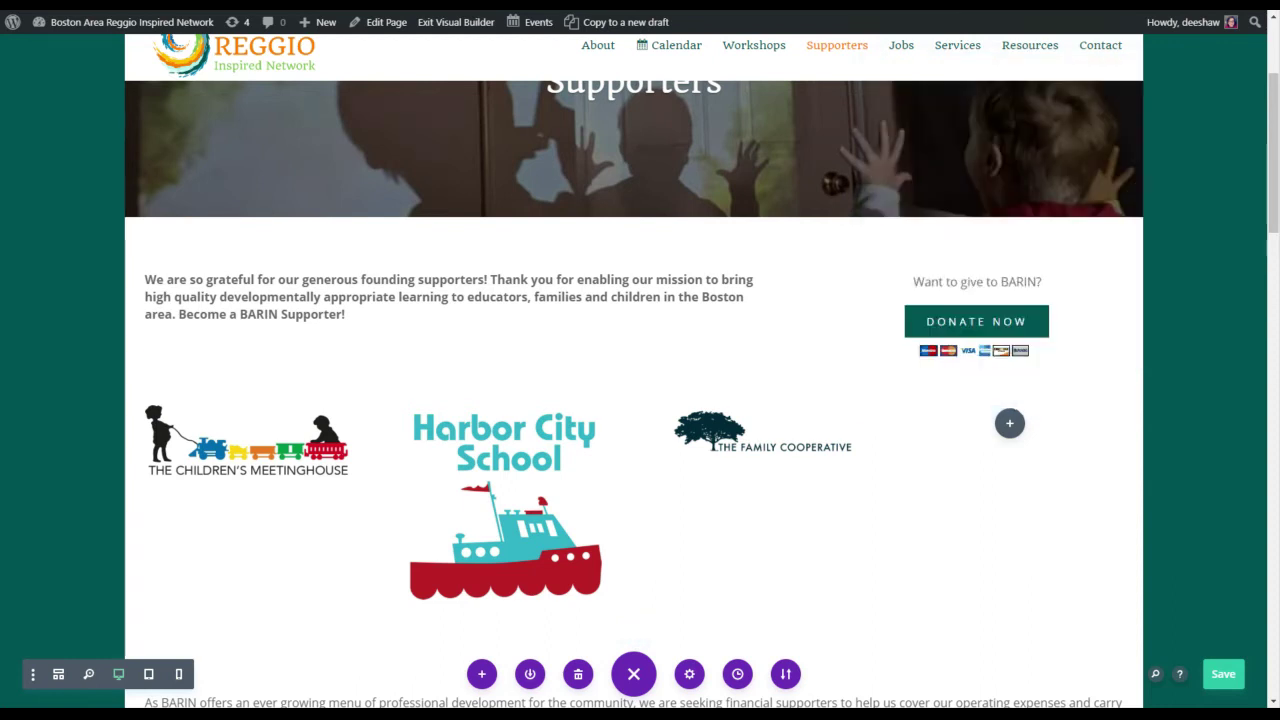
- Insert The Advent School logo (advent-logo.jpg) and save the module
{"action": "left_click", "coordinate": [1022, 436]}
{"action": "left_click", "coordinate": [957, 430]}
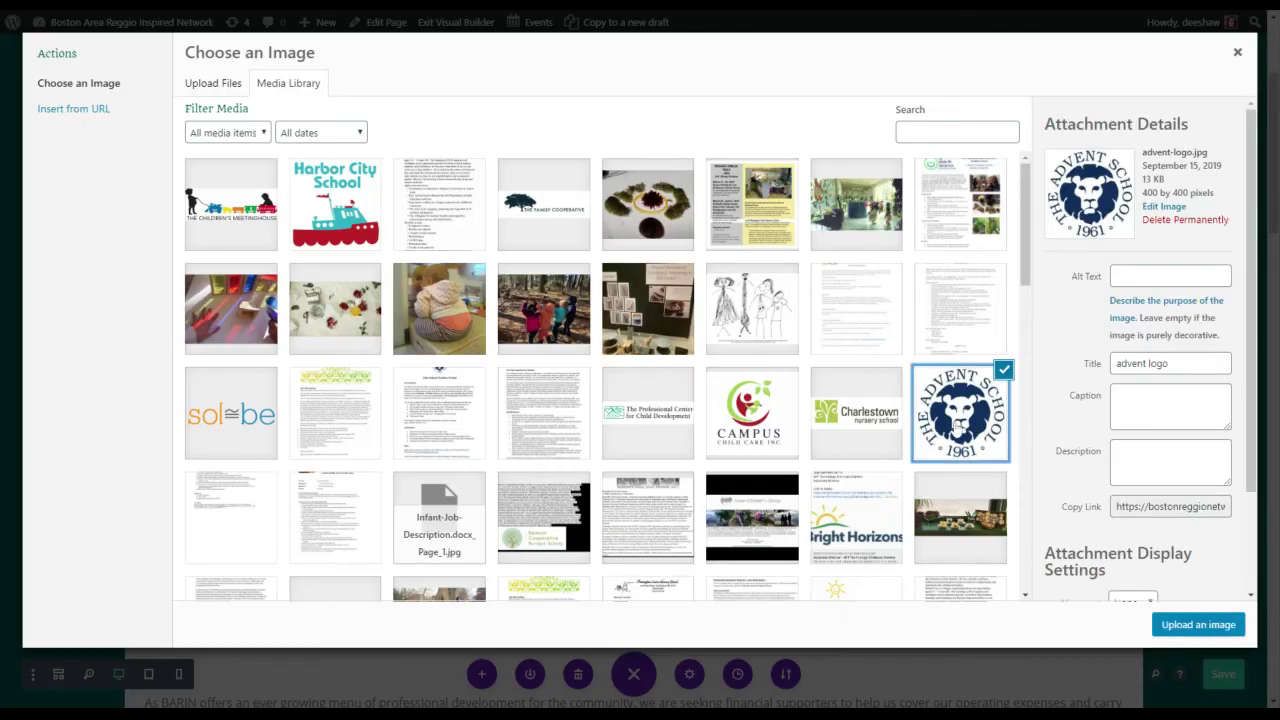
{"action": "left_click", "coordinate": [1199, 625]}
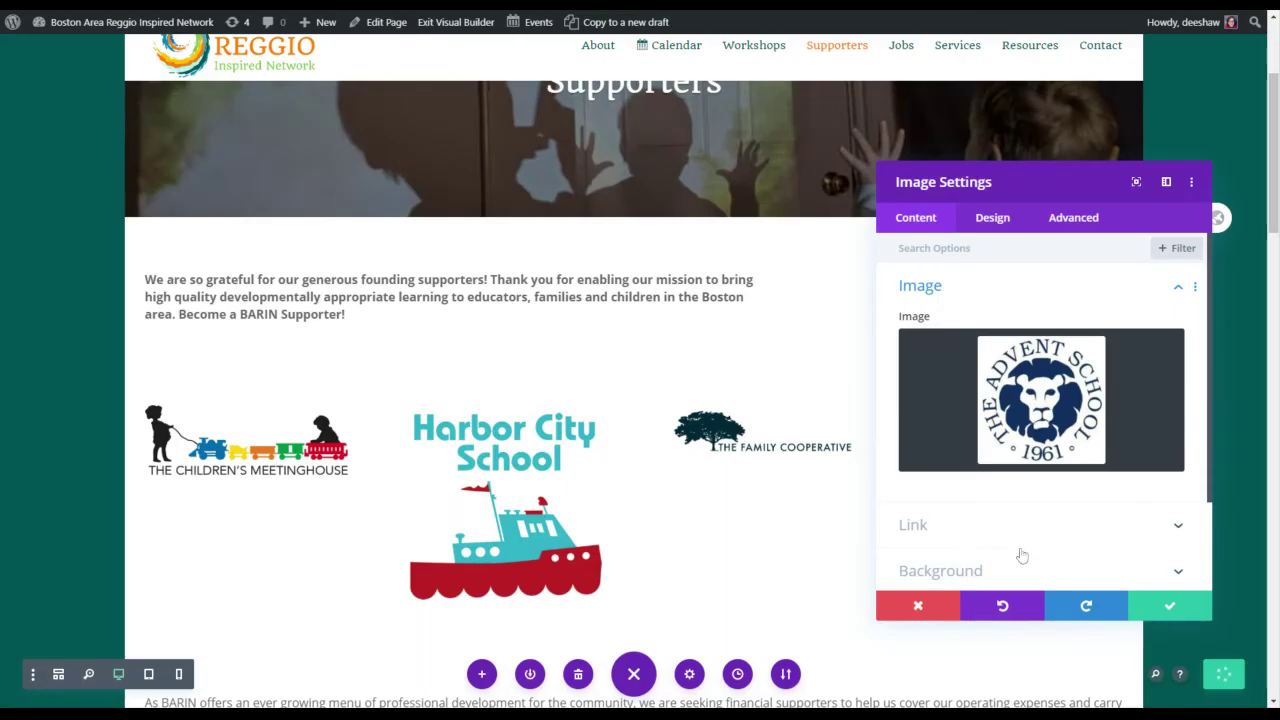
{"action": "left_click", "coordinate": [1166, 608]}
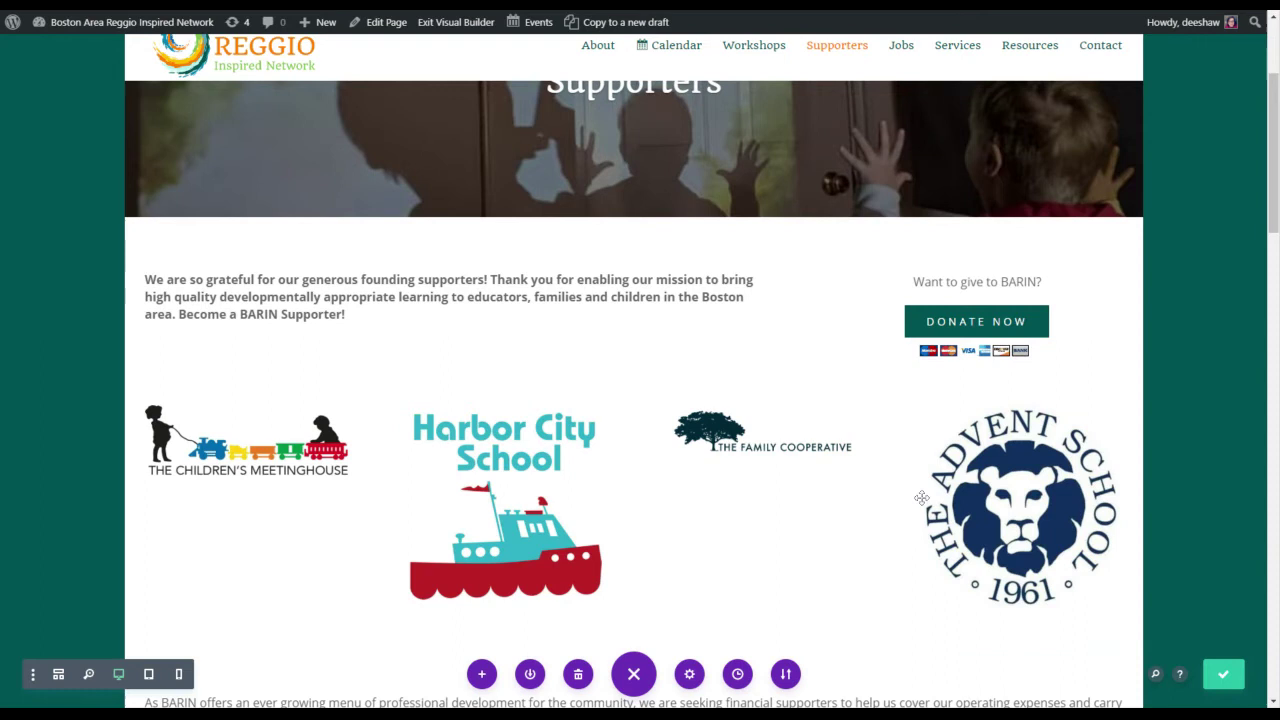
{"action": "scroll", "coordinate": [640, 450], "scroll_direction": "down", "scroll_amount": 3}
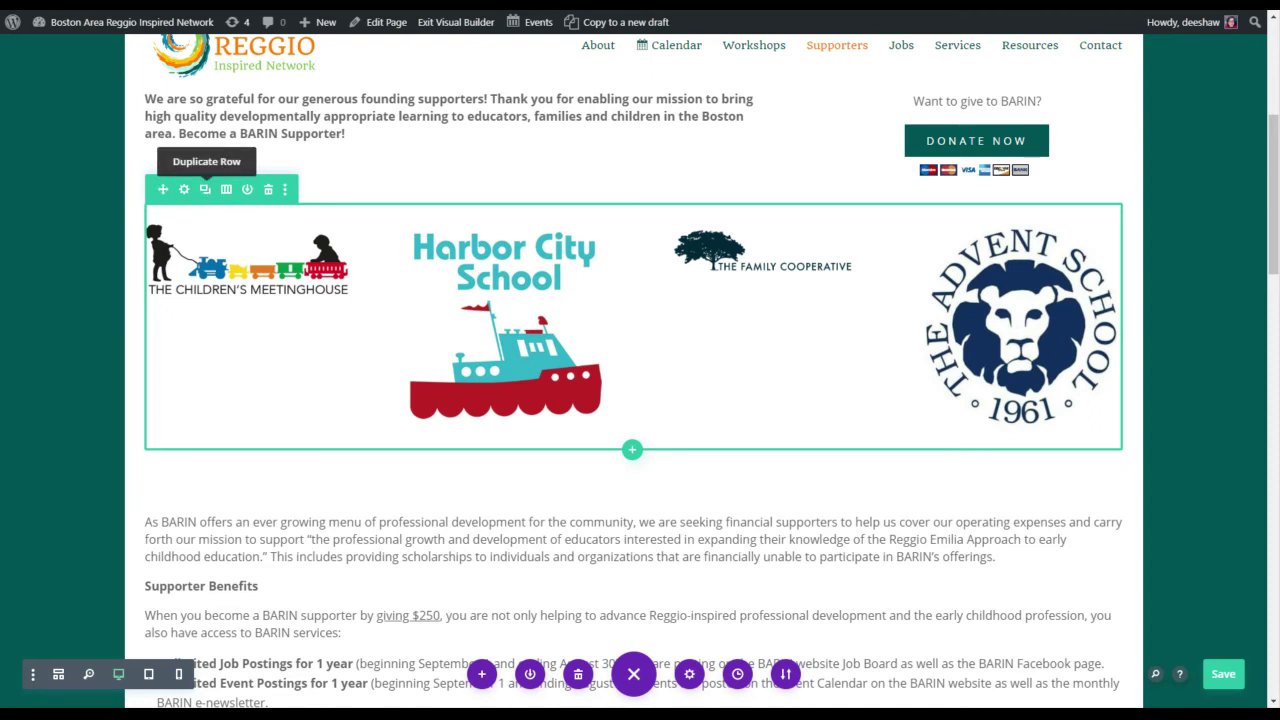
- Duplicate the logo row and swap the copy's first logo for Charlestown Nursery School (cns.jpg)
{"action": "left_click", "coordinate": [205, 190]}
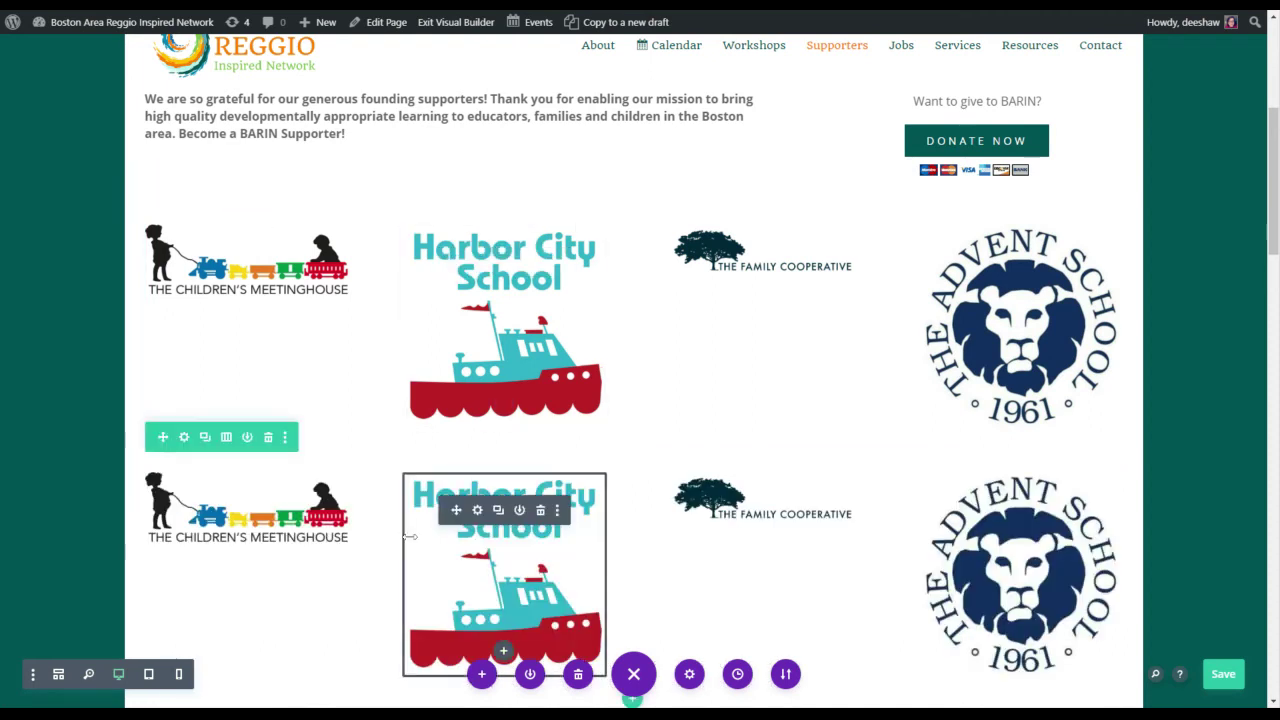
{"action": "left_click", "coordinate": [219, 480]}
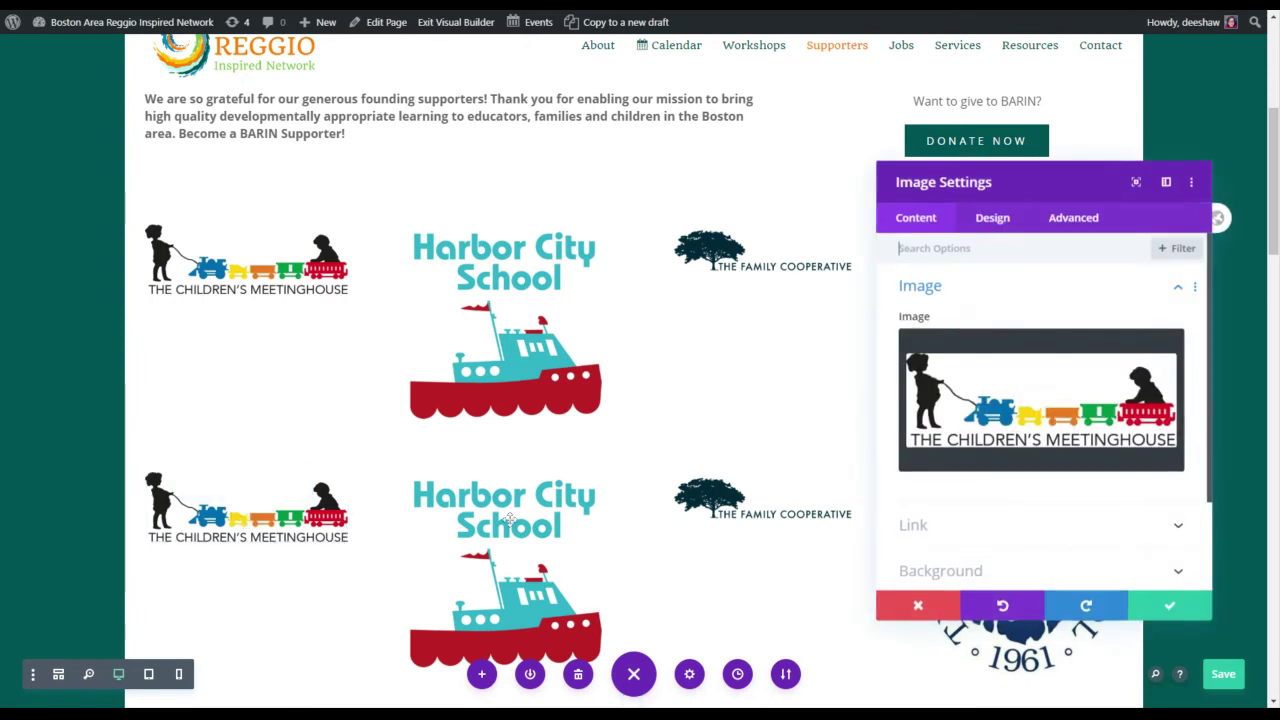
{"action": "left_click", "coordinate": [1037, 376]}
{"action": "left_click", "coordinate": [852, 418]}
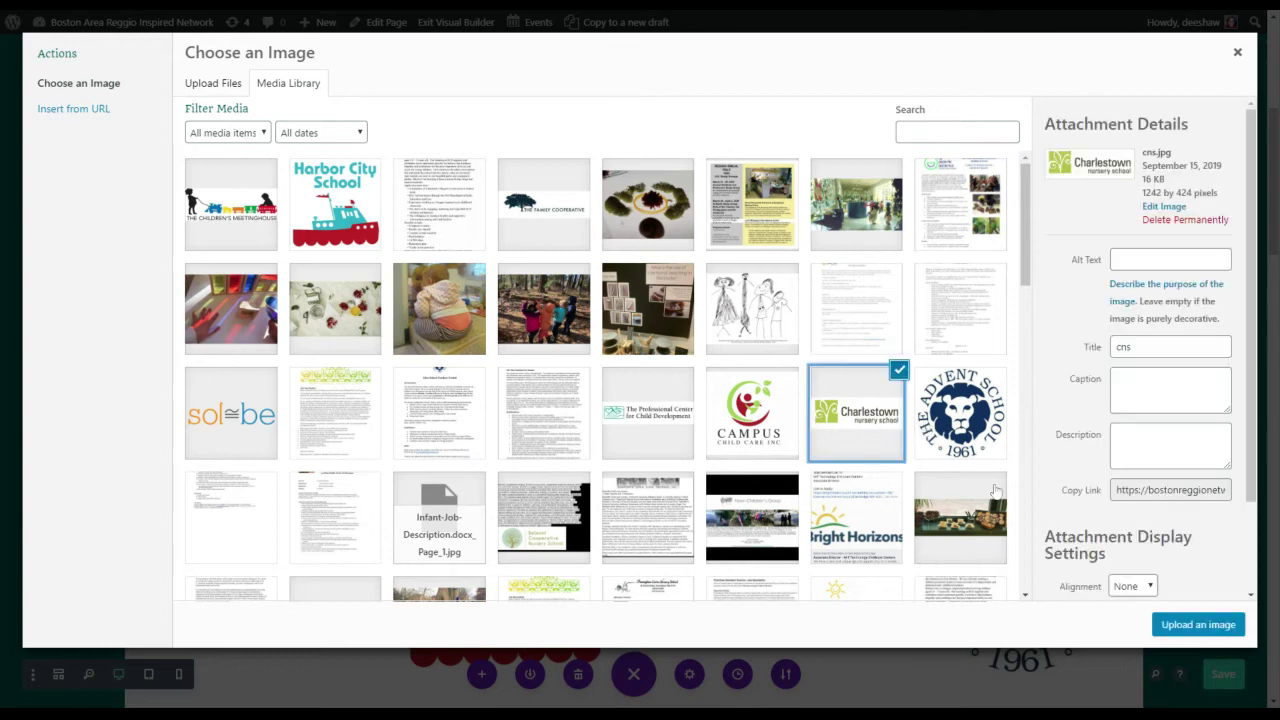
{"action": "left_click", "coordinate": [1188, 624]}
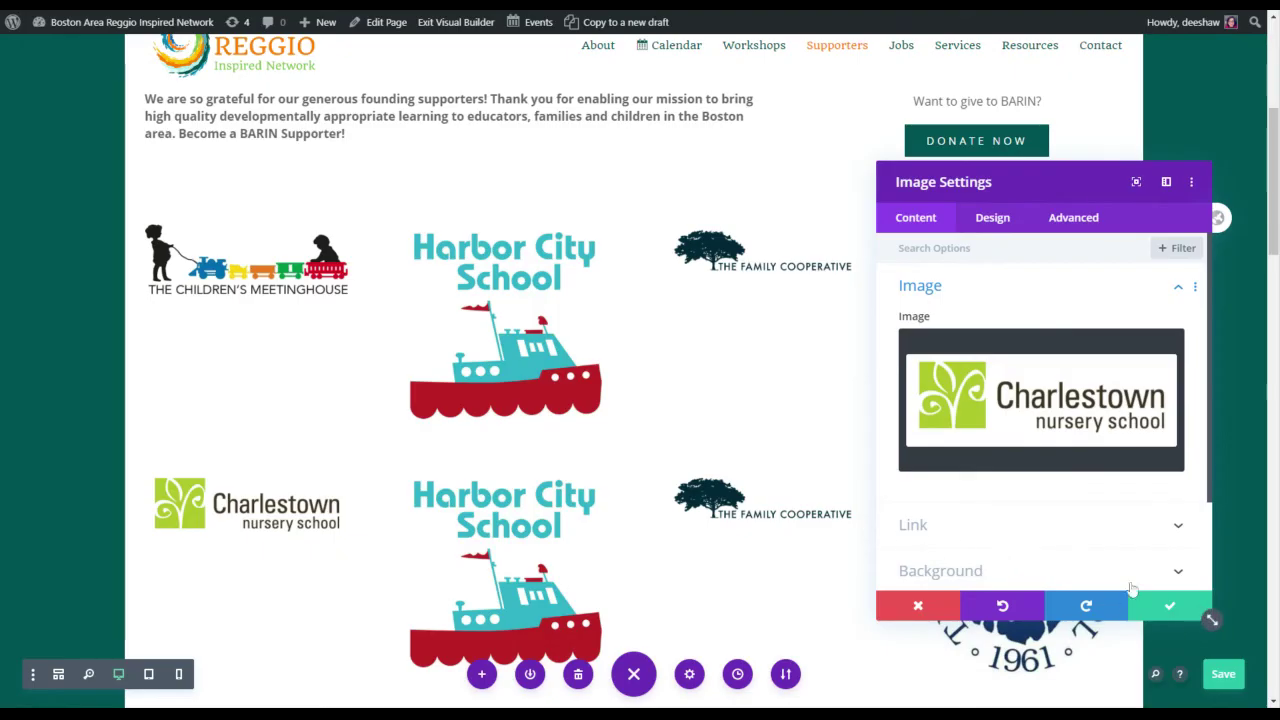
{"action": "left_click", "coordinate": [1170, 608]}
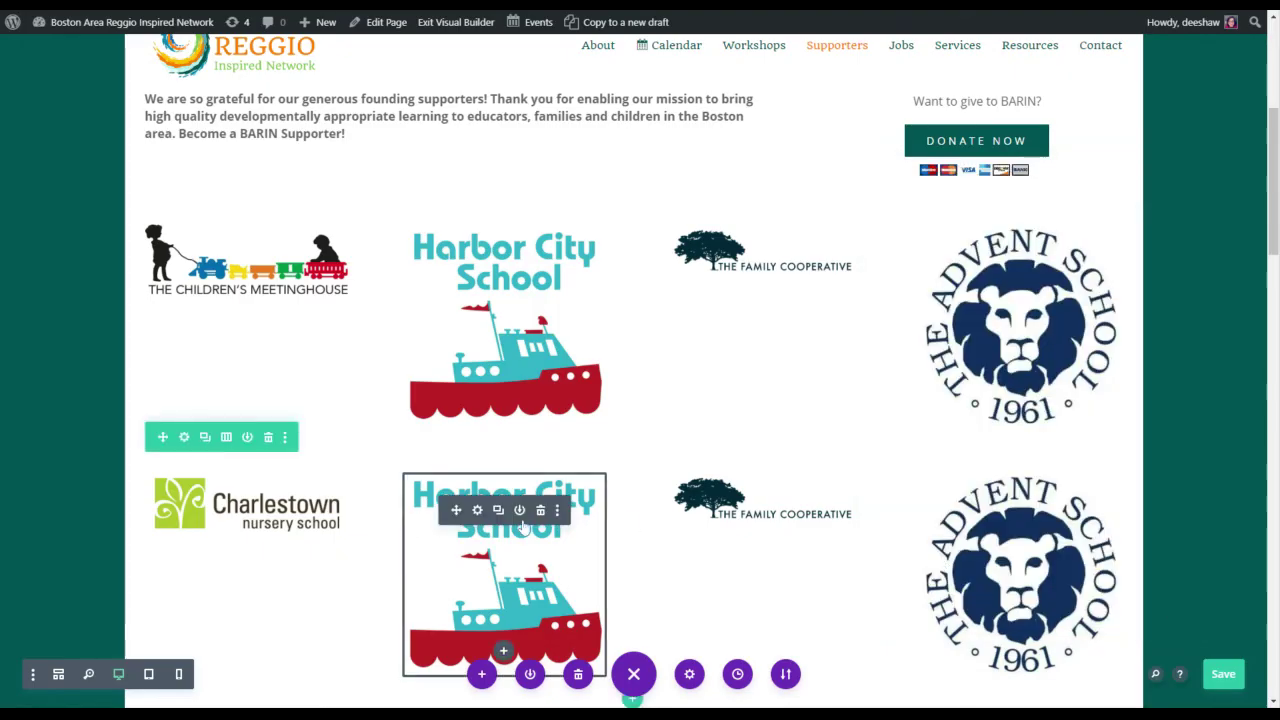
- Swap the copy's second logo for Campus Child Care (campus-childcare-log.png) and save
{"action": "left_click", "coordinate": [479, 512]}
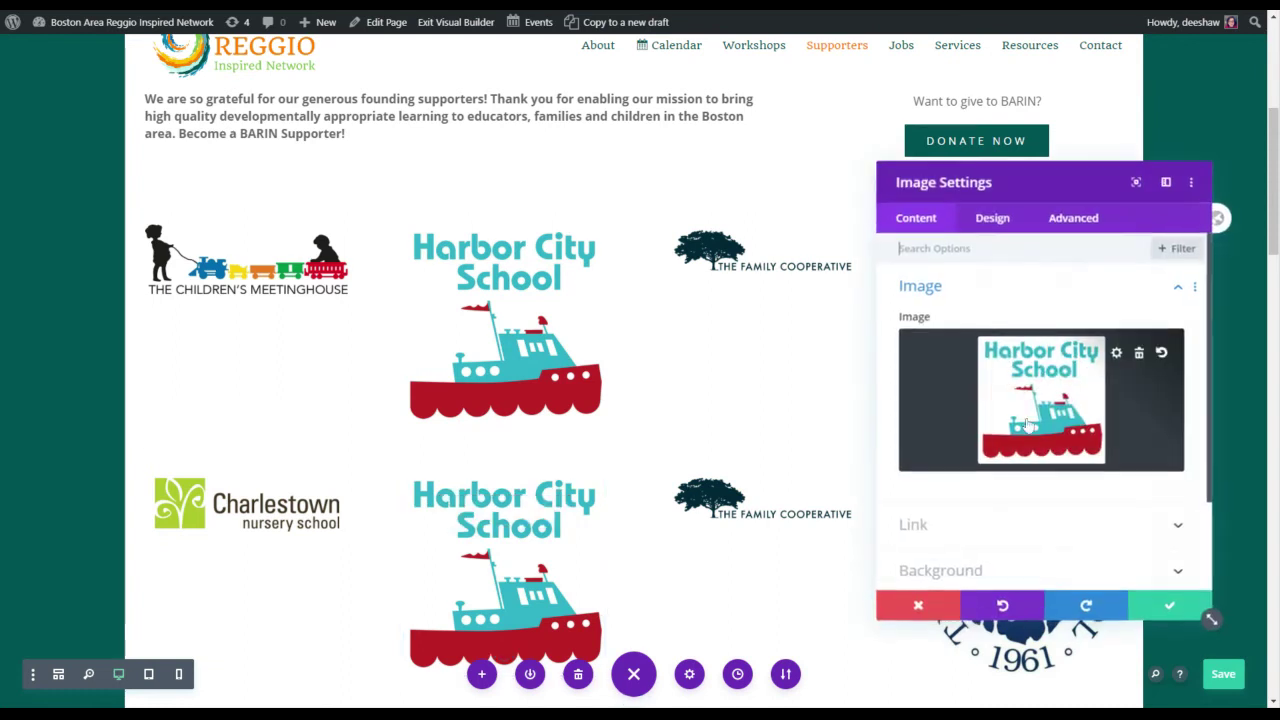
{"action": "left_click", "coordinate": [1054, 396]}
{"action": "left_click", "coordinate": [764, 422]}
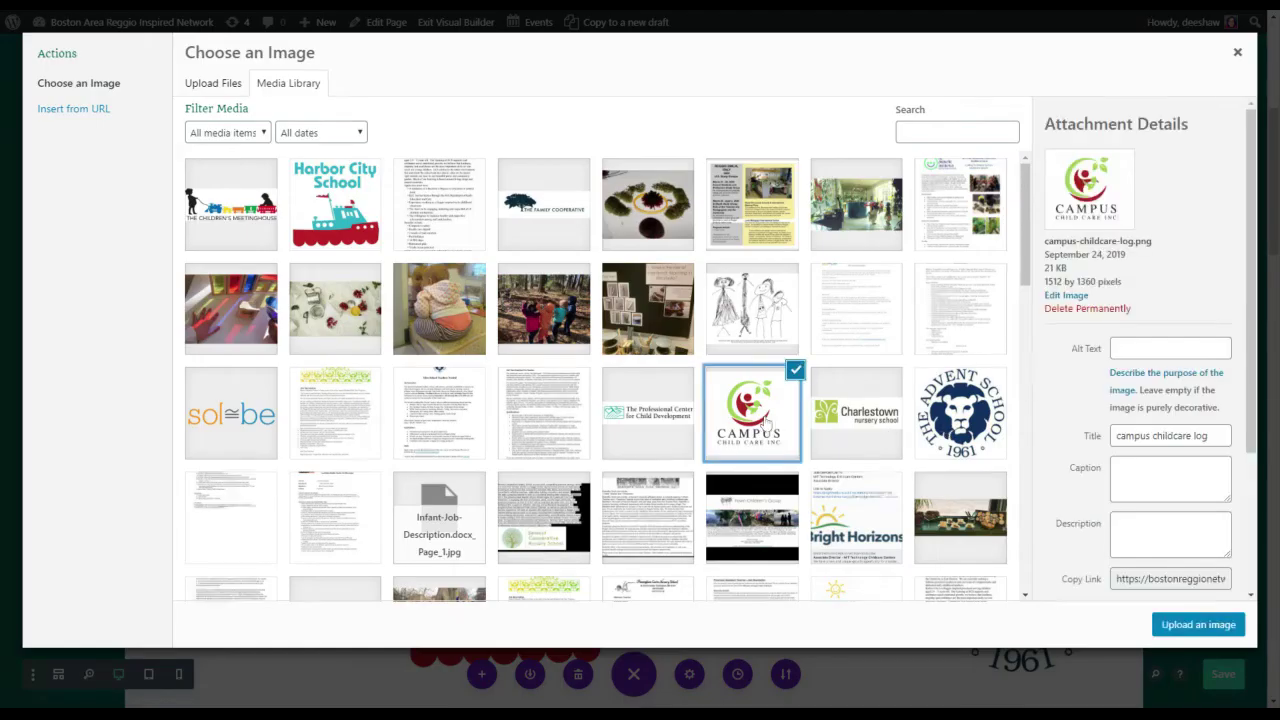
{"action": "left_click", "coordinate": [1198, 624]}
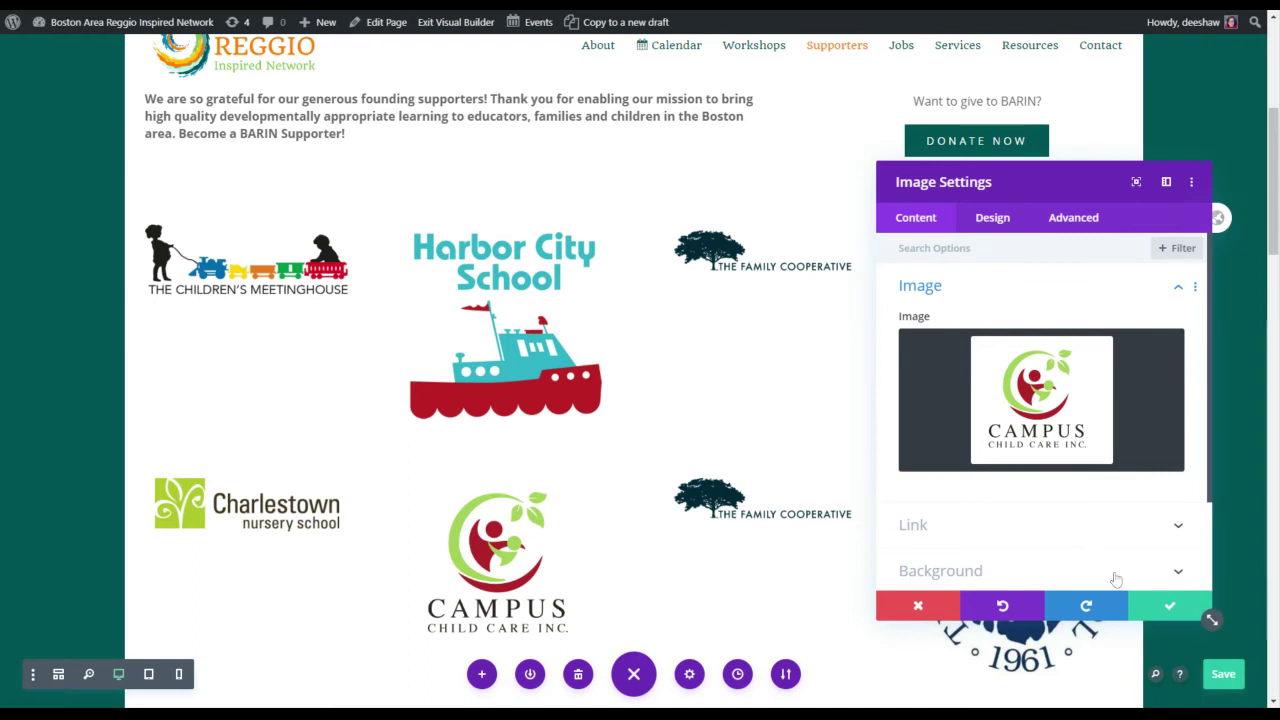
{"action": "left_click", "coordinate": [1172, 606]}
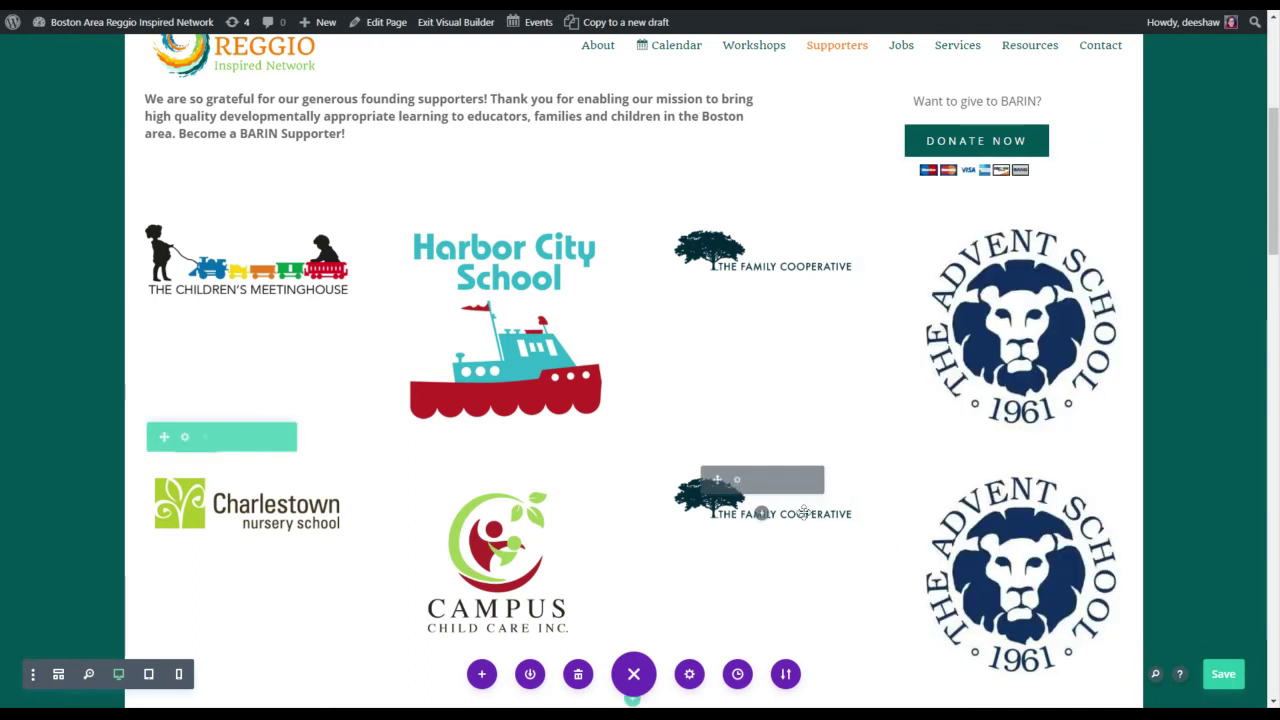
- Replace the copied Family Cooperative logo with the Professional Center for Child Development logo
{"action": "left_click", "coordinate": [736, 481]}
{"action": "left_click", "coordinate": [1036, 410]}
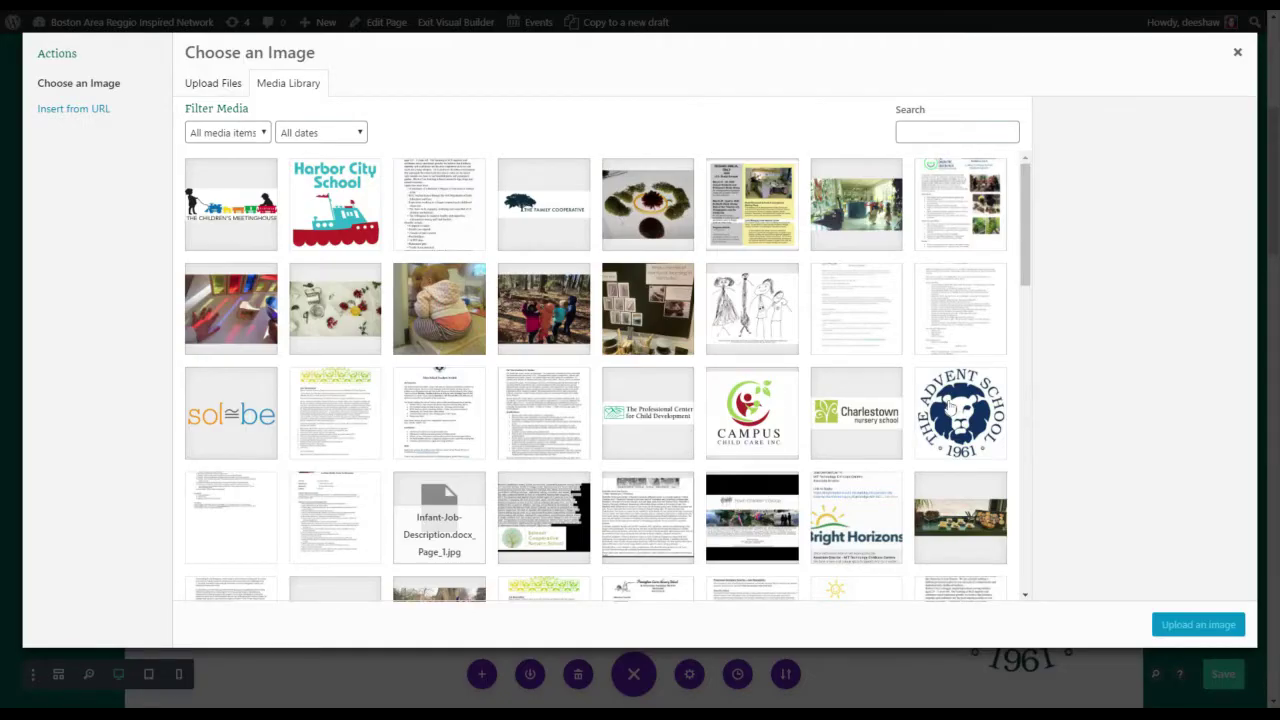
{"action": "left_click", "coordinate": [670, 422]}
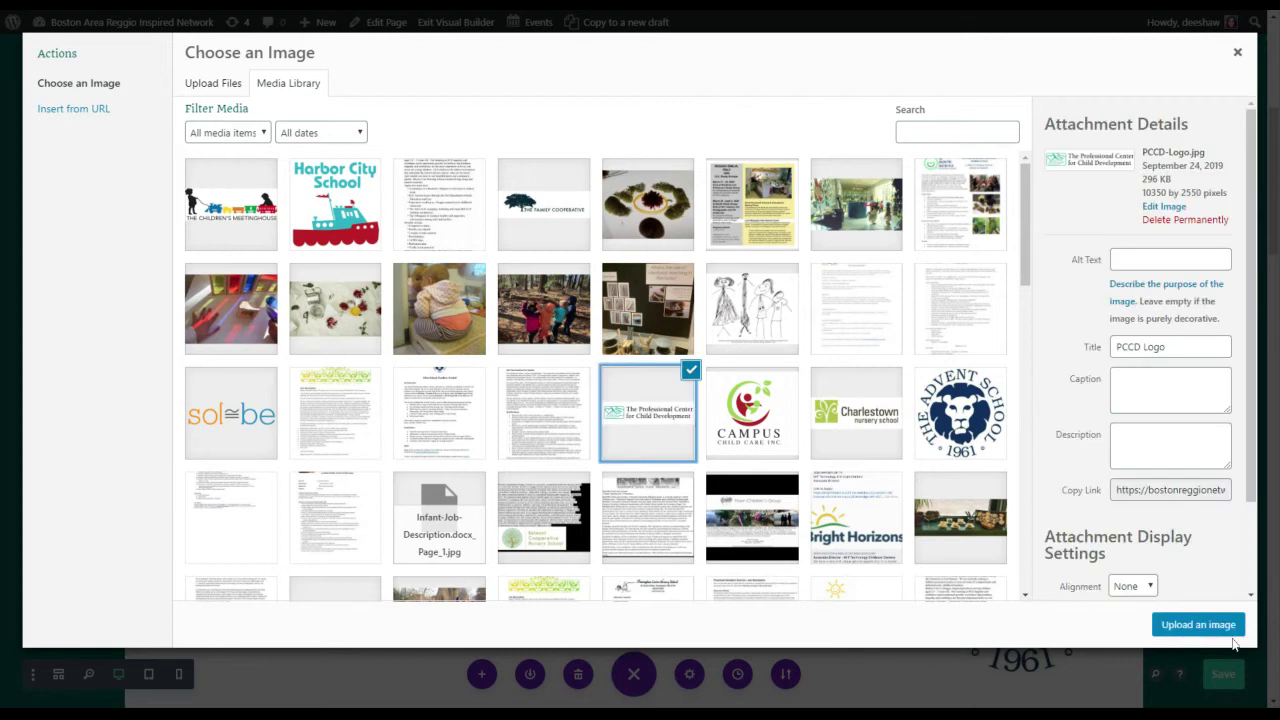
{"action": "scroll", "coordinate": [1198, 540], "scroll_direction": "down", "scroll_amount": 2}
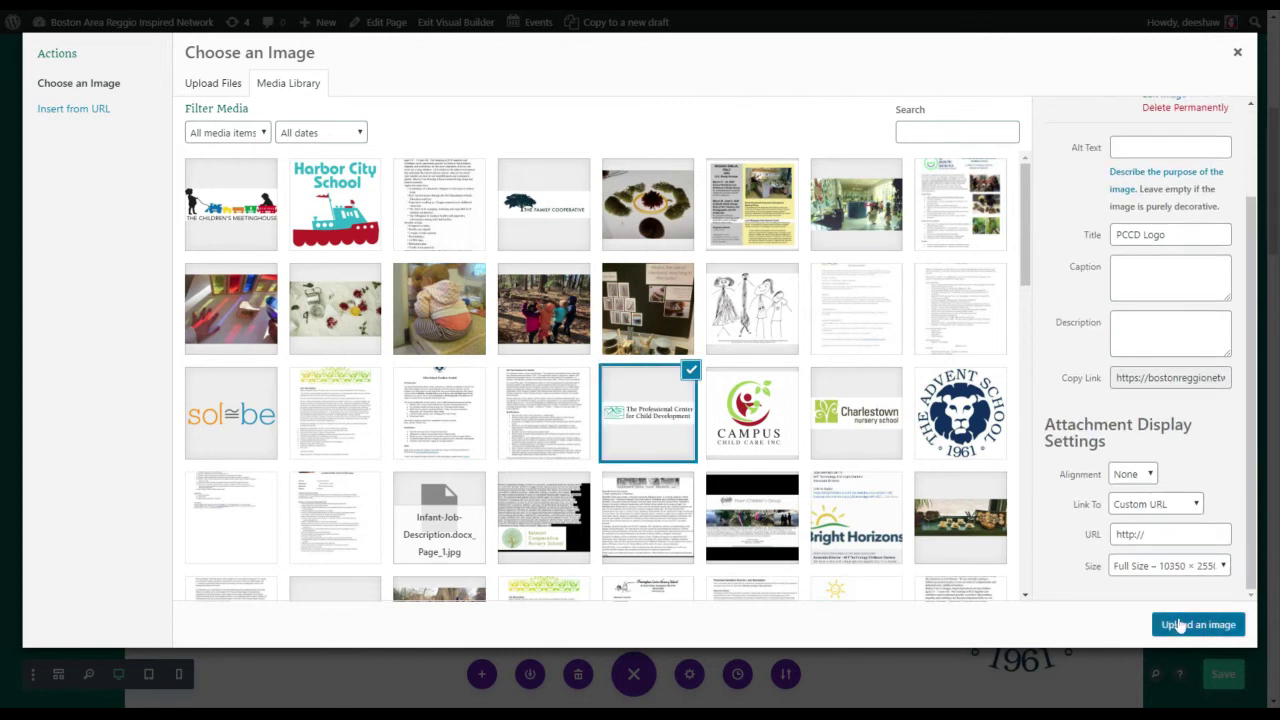
{"action": "left_click", "coordinate": [1180, 626]}
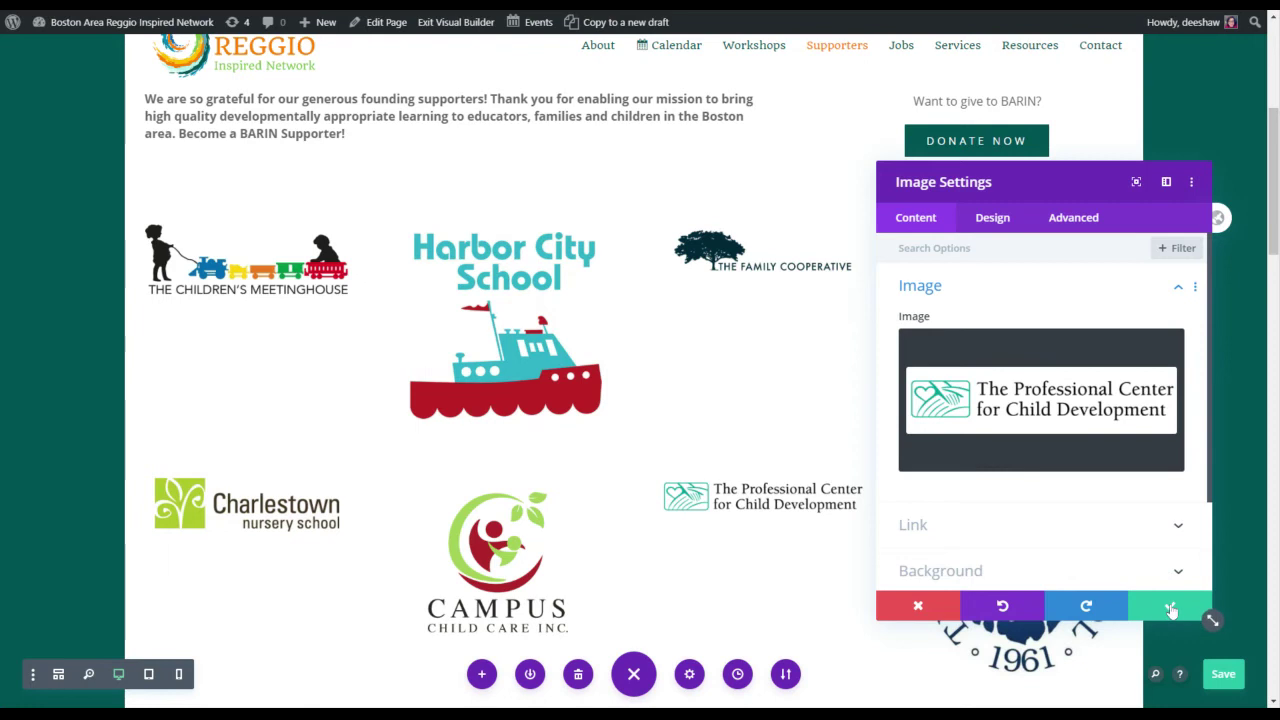
{"action": "left_click", "coordinate": [1171, 607]}
- Insert the sol≅be logo (sol-be.png) into the next logo module
{"action": "left_click", "coordinate": [993, 511]}
{"action": "left_click", "coordinate": [1069, 395]}
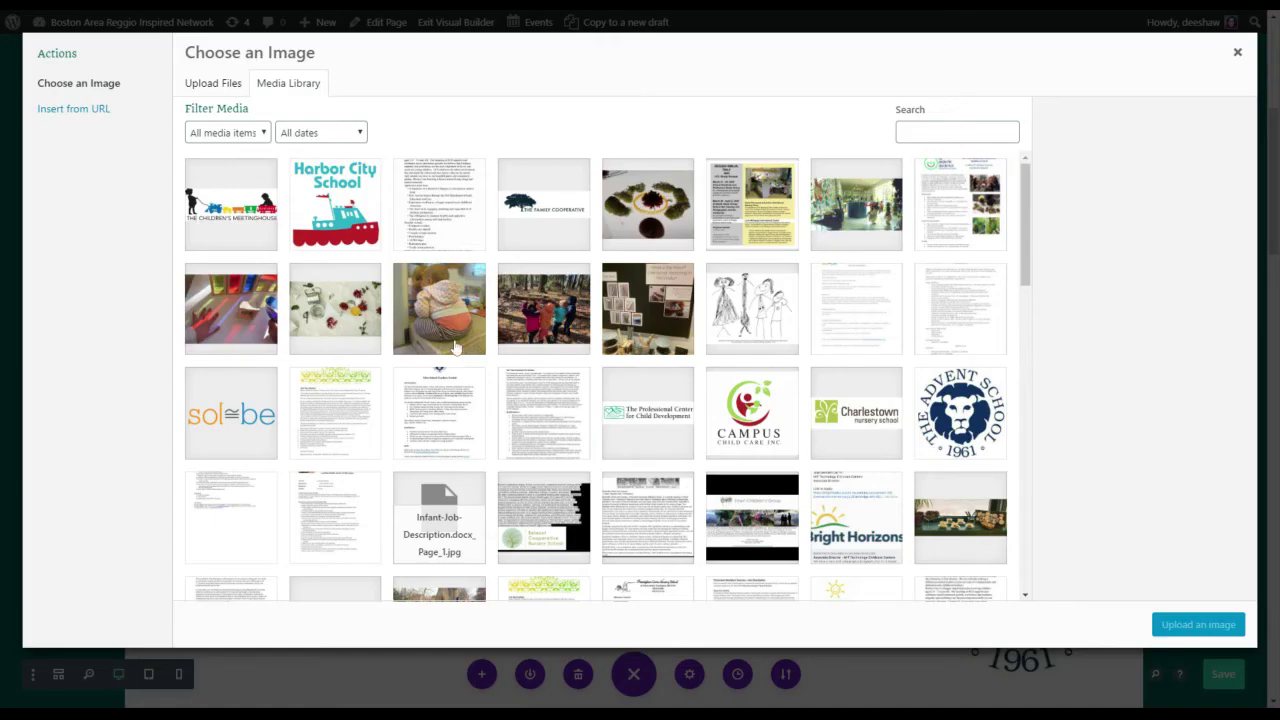
{"action": "left_click", "coordinate": [215, 412]}
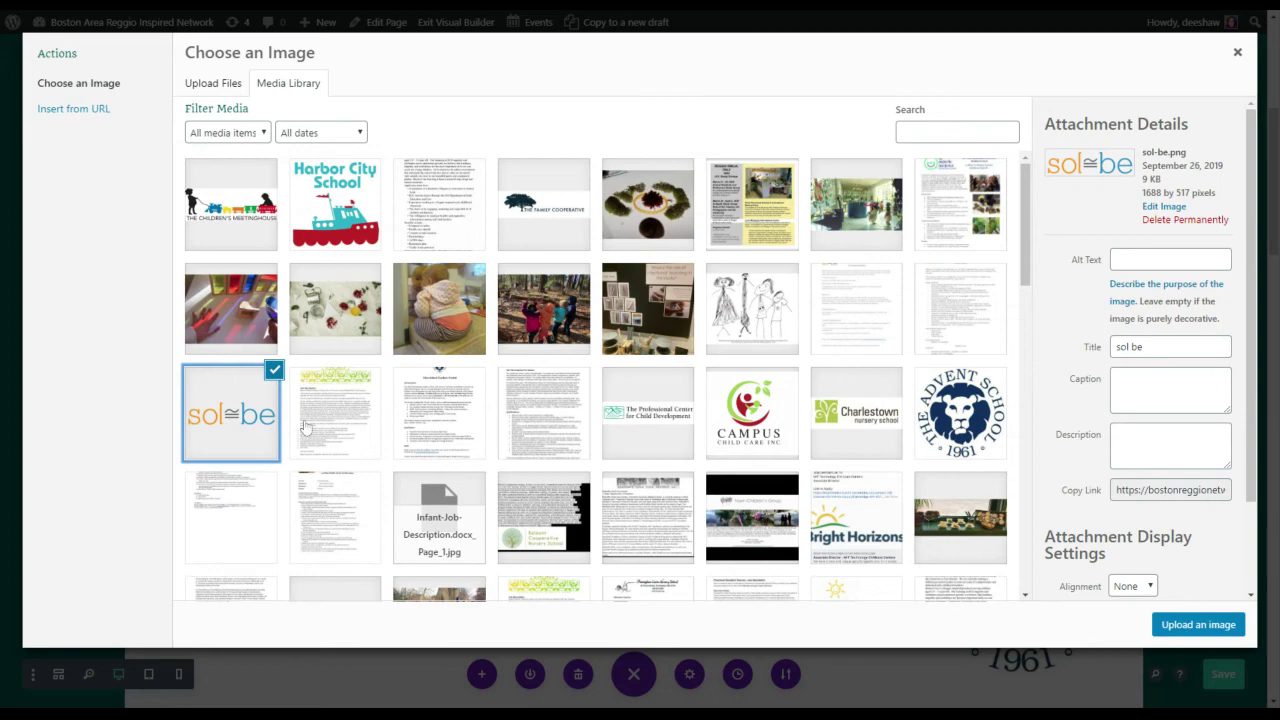
{"action": "left_click", "coordinate": [1198, 625]}
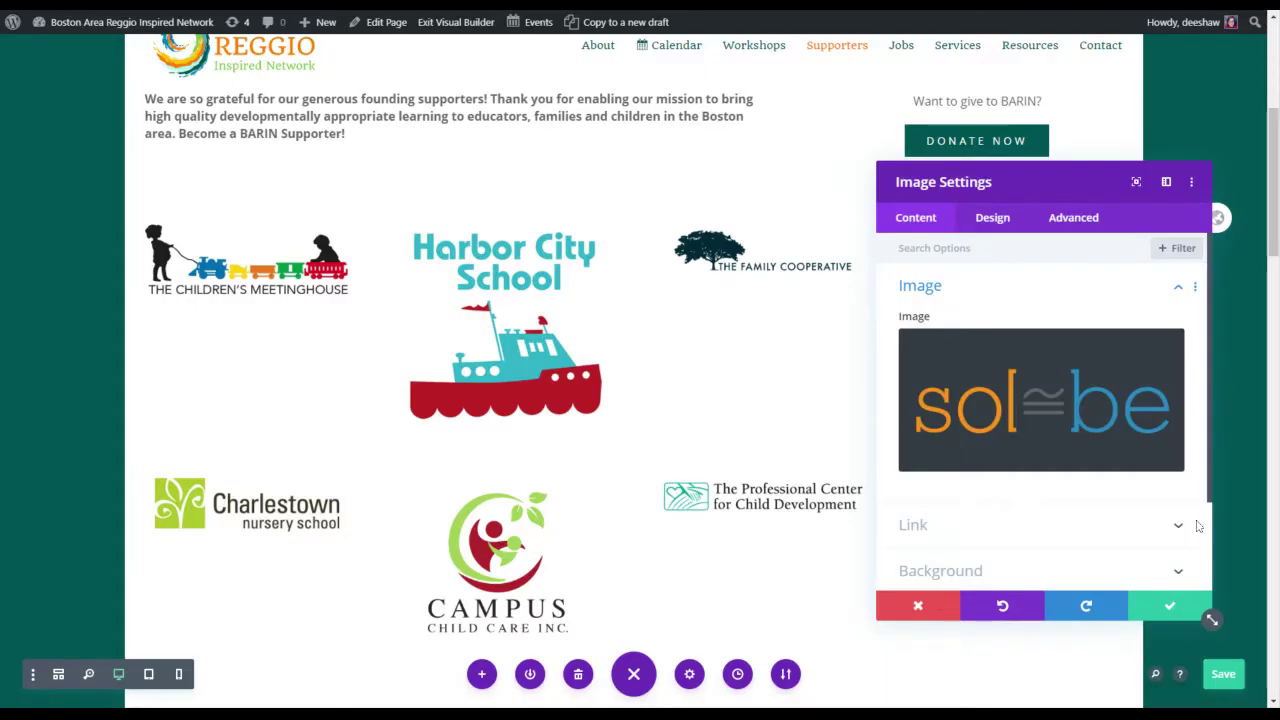
- Save the sol≅be module, then move Campus Child Care to row one and Family Cooperative to row two
{"action": "left_click_drag", "start_coordinate": [1061, 193], "coordinate": [809, 201]}
{"action": "left_click", "coordinate": [896, 617]}
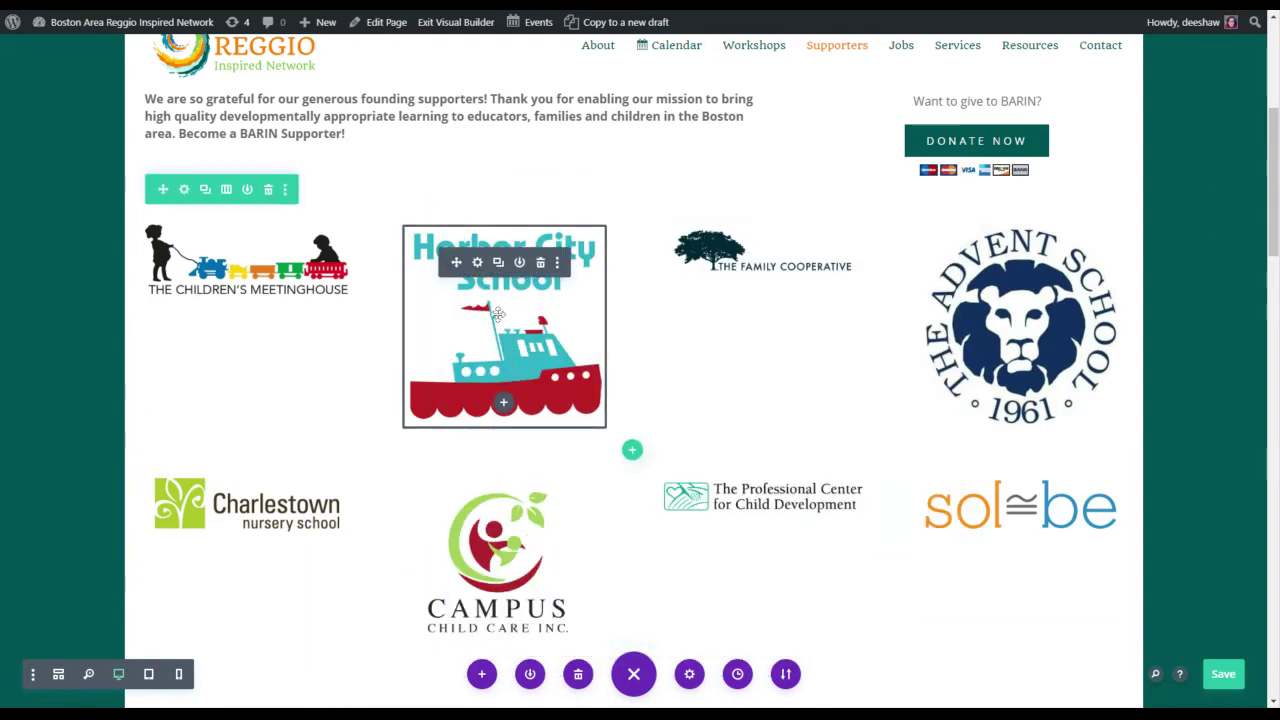
{"action": "left_click_drag", "start_coordinate": [517, 566], "coordinate": [781, 347]}
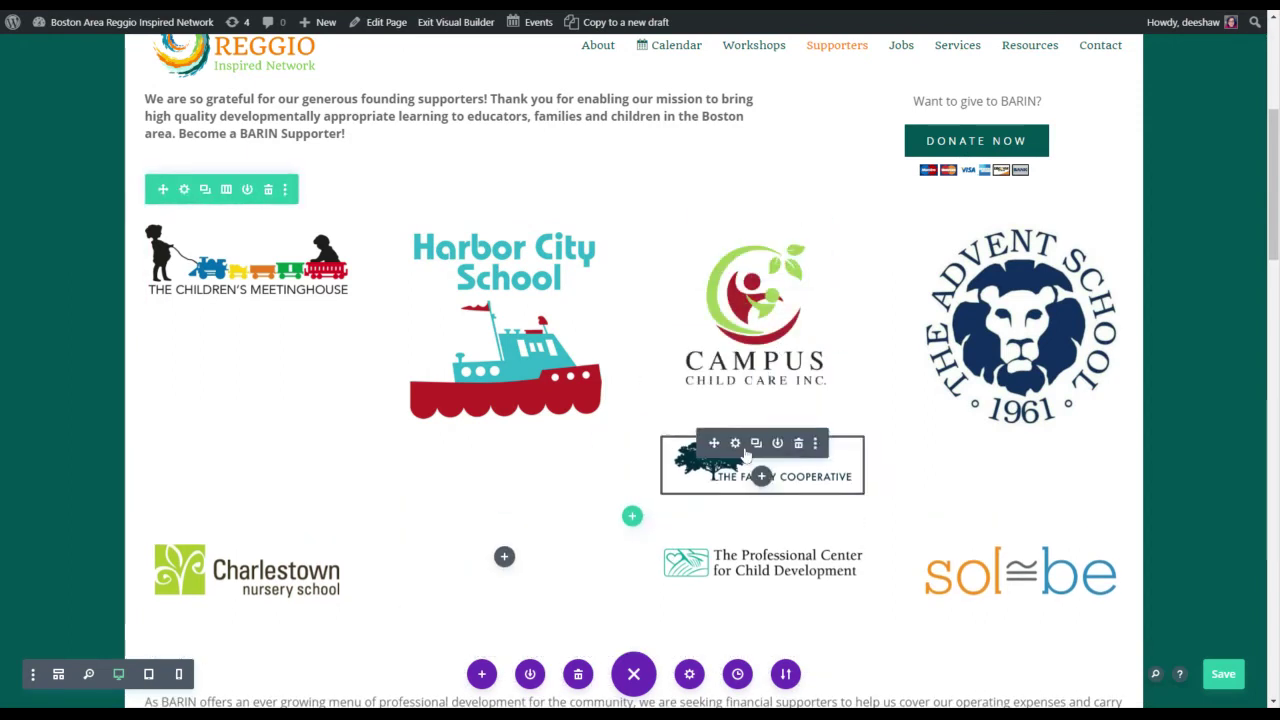
{"action": "key", "text": "ctrl+s"}
{"action": "left_click_drag", "start_coordinate": [710, 441], "coordinate": [504, 500]}
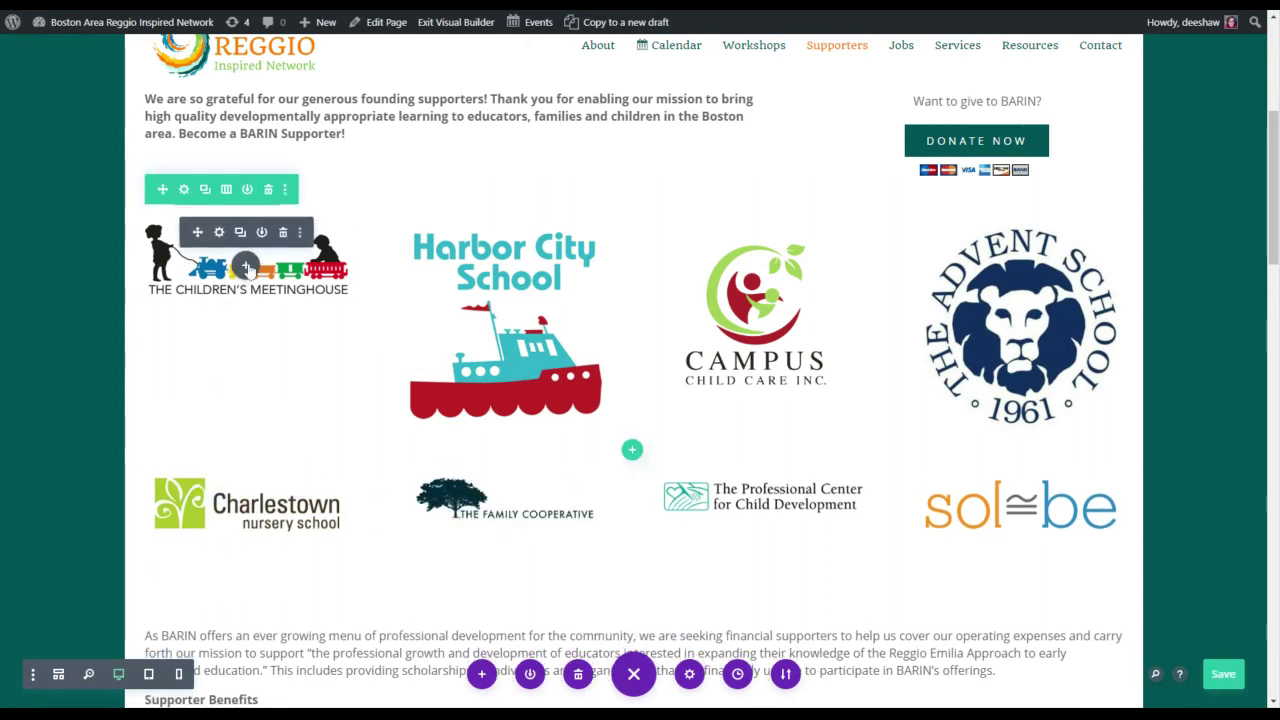
- Switch the top logo row to five equal columns and delete the old supporters section below
{"action": "left_click", "coordinate": [227, 190]}
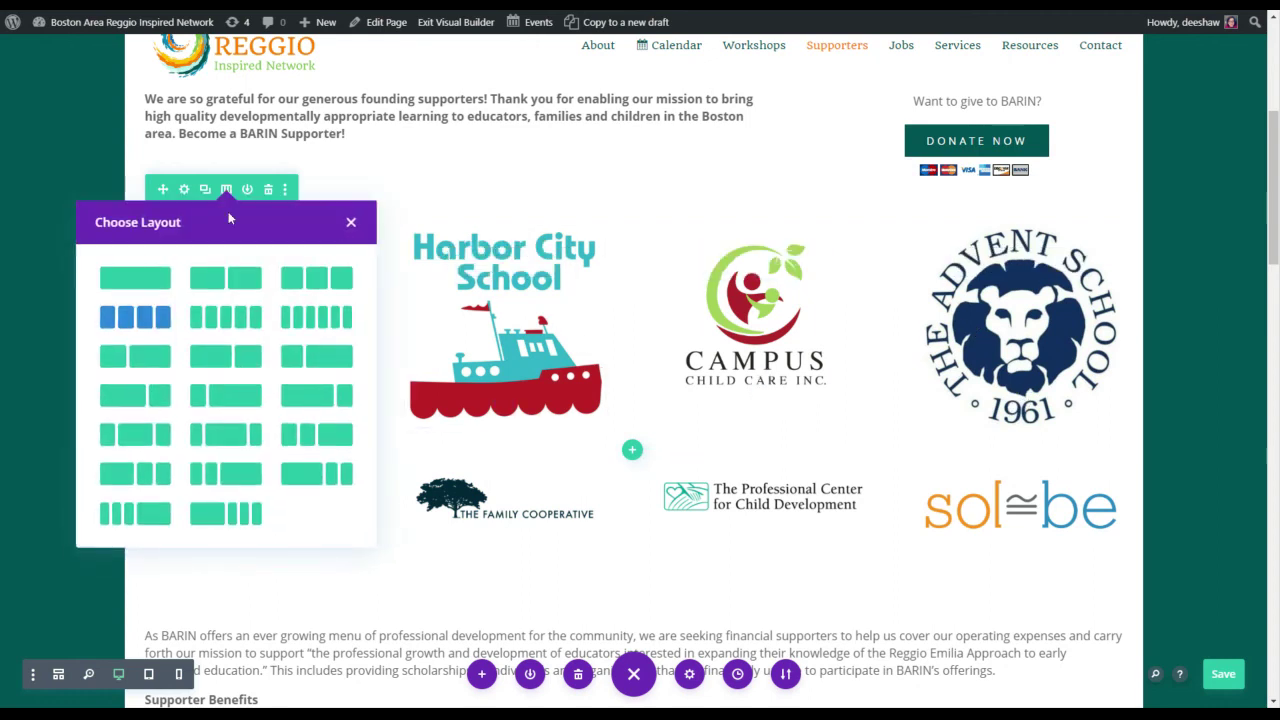
{"action": "left_click", "coordinate": [228, 318]}
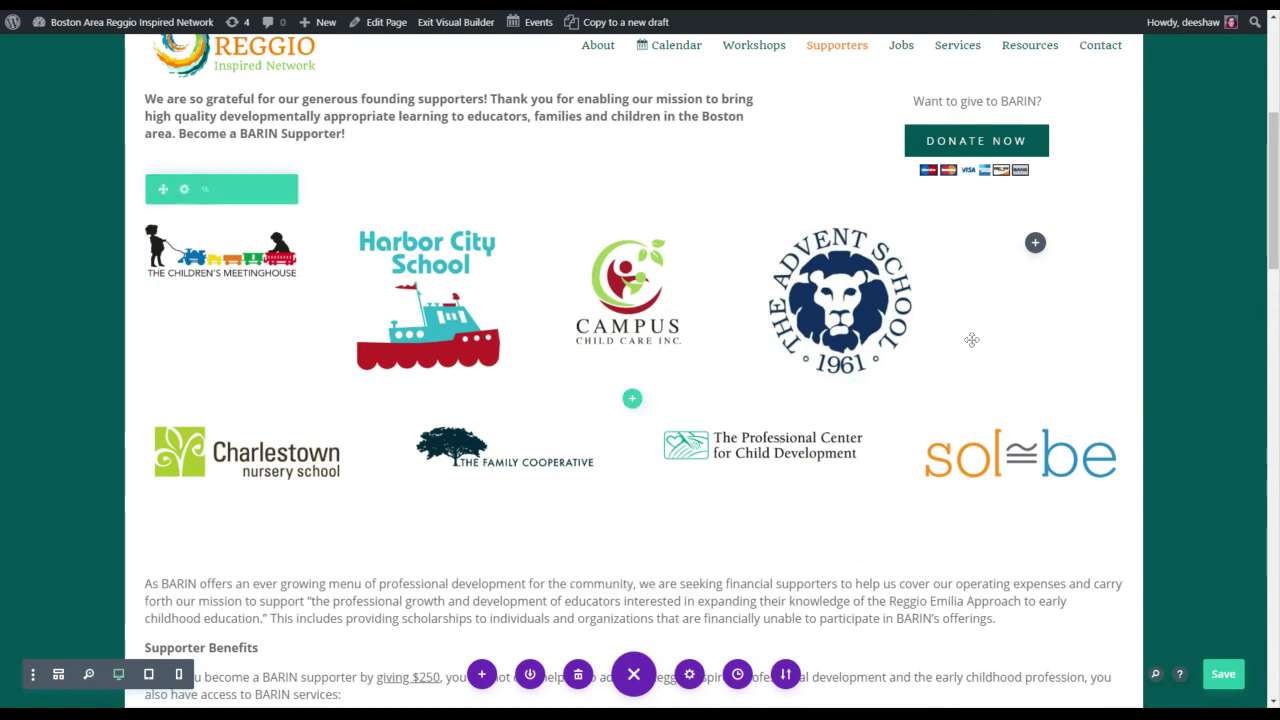
{"action": "scroll", "coordinate": [1100, 520], "scroll_direction": "down", "scroll_amount": 6}
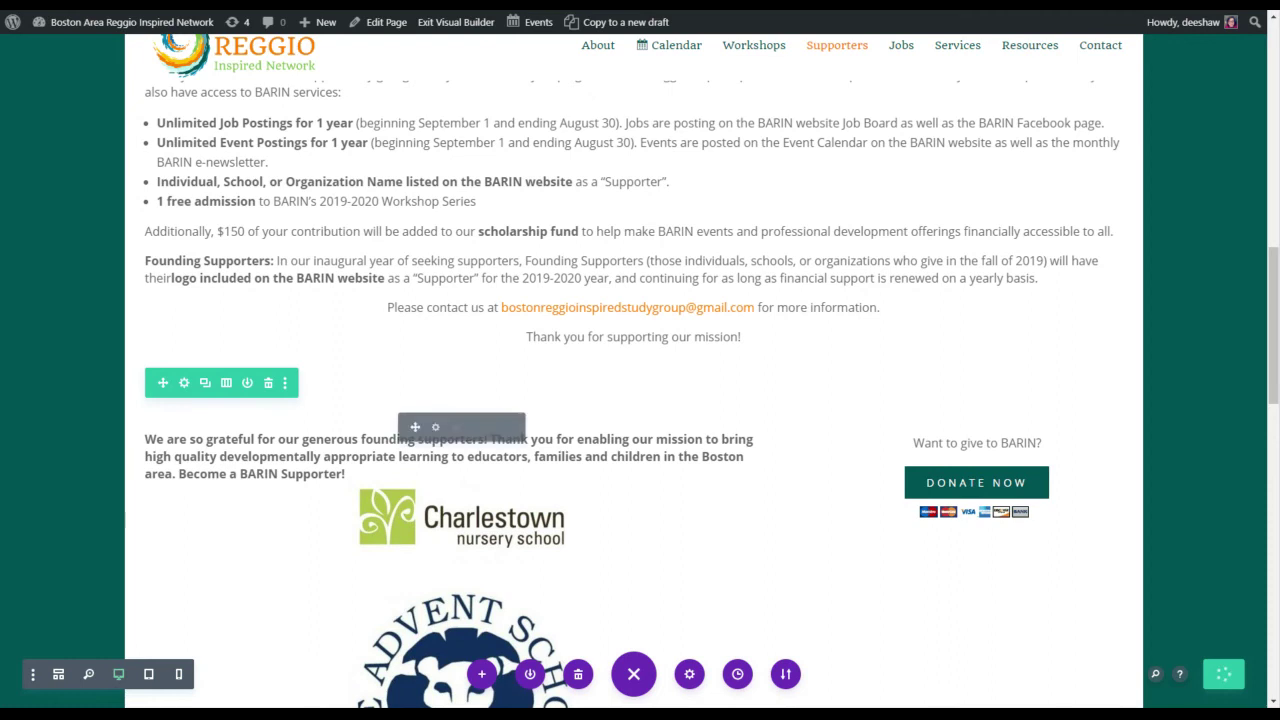
{"action": "scroll", "coordinate": [460, 400], "scroll_direction": "down", "scroll_amount": 8}
{"action": "scroll", "coordinate": [349, 566], "scroll_direction": "down", "scroll_amount": 2}
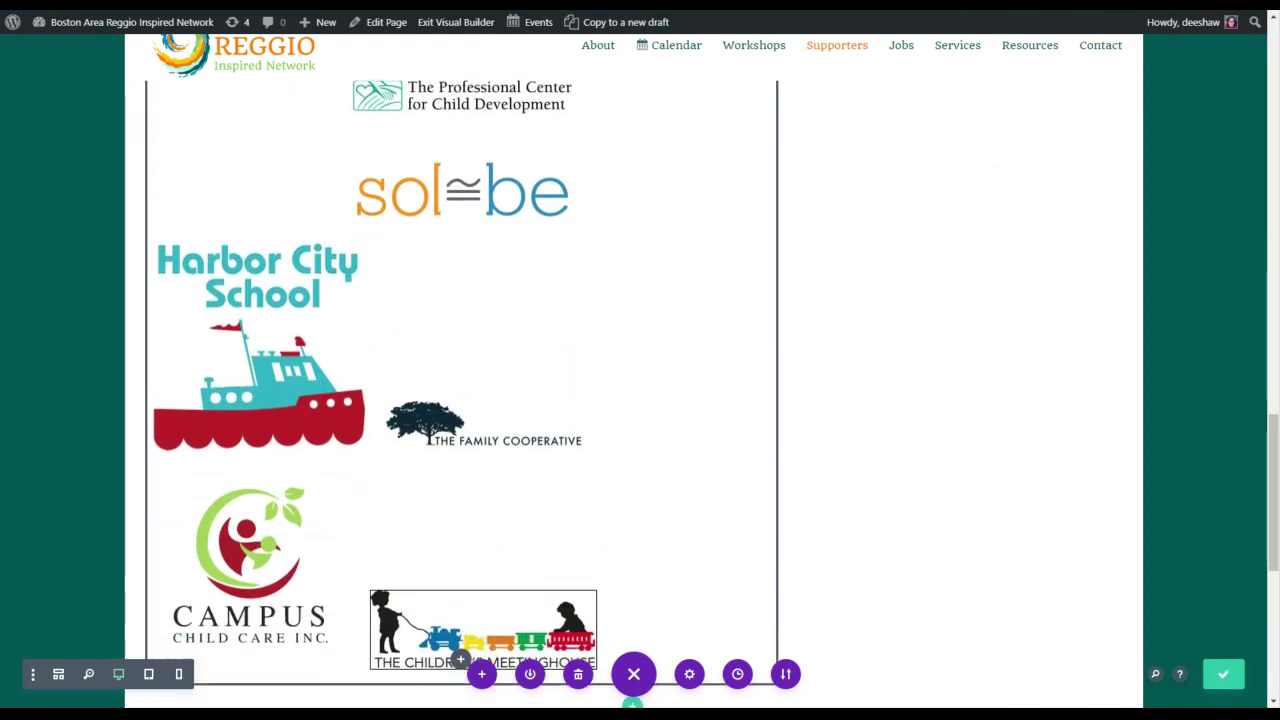
{"action": "scroll", "coordinate": [349, 566], "scroll_direction": "up", "scroll_amount": 8}
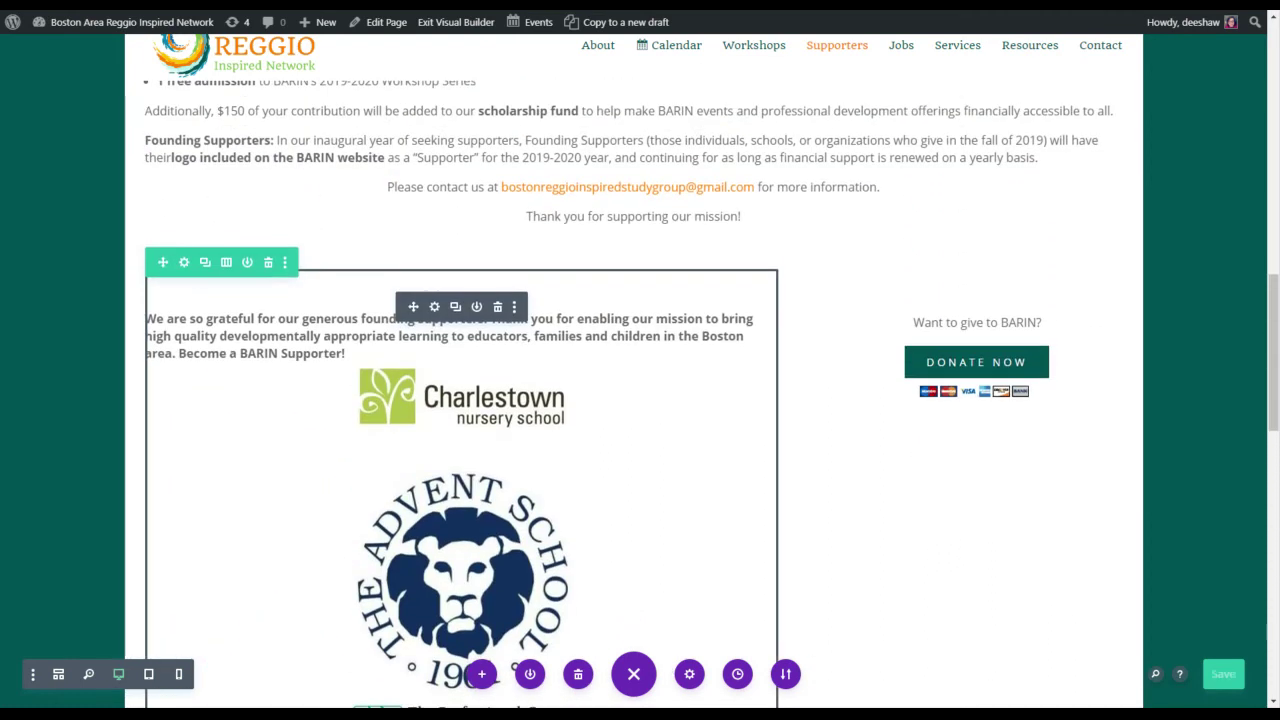
{"action": "left_click", "coordinate": [267, 262]}
{"action": "scroll", "coordinate": [708, 376], "scroll_direction": "up", "scroll_amount": 6}
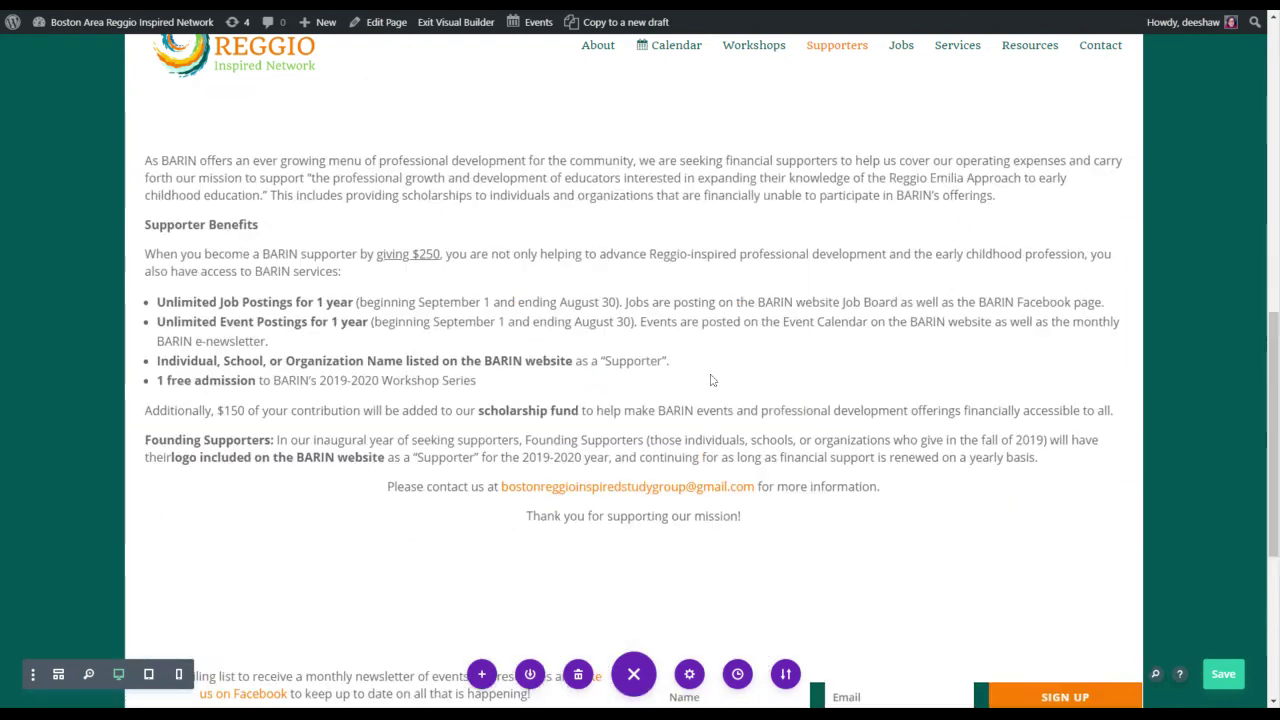
{"action": "scroll", "coordinate": [632, 480], "scroll_direction": "up", "scroll_amount": 4}
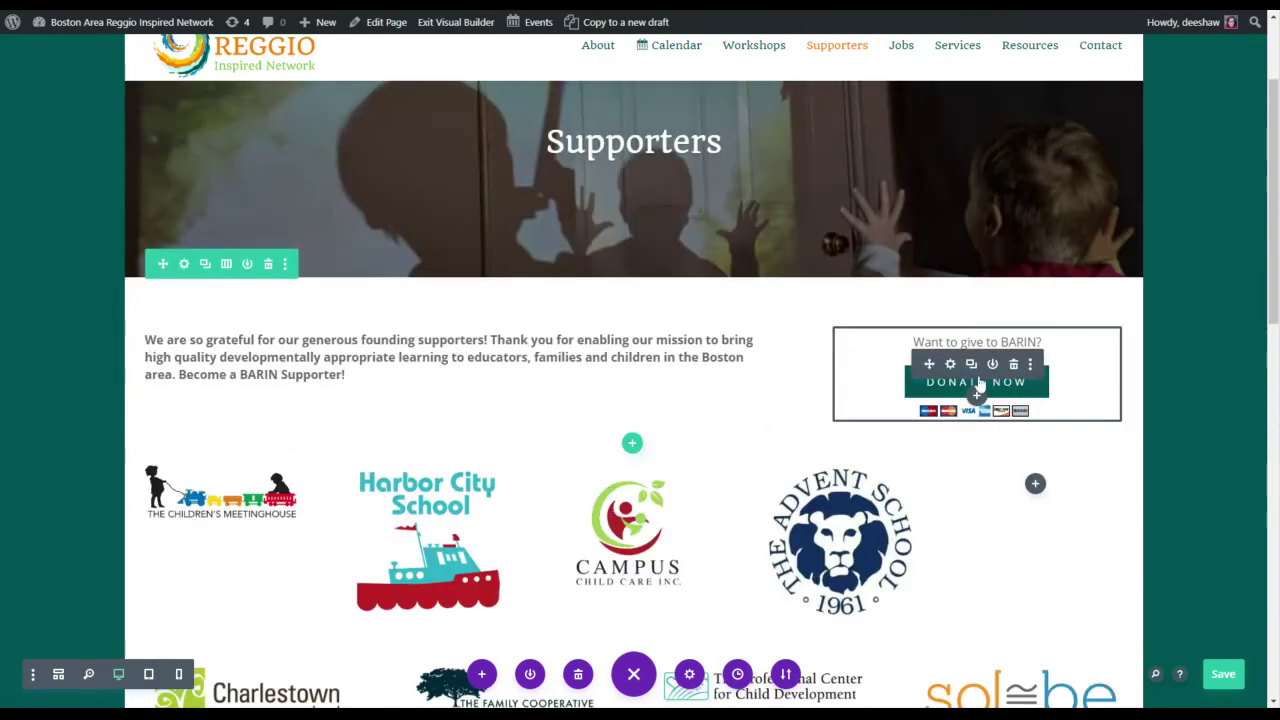
{"action": "scroll", "coordinate": [979, 385], "scroll_direction": "down", "scroll_amount": 3}
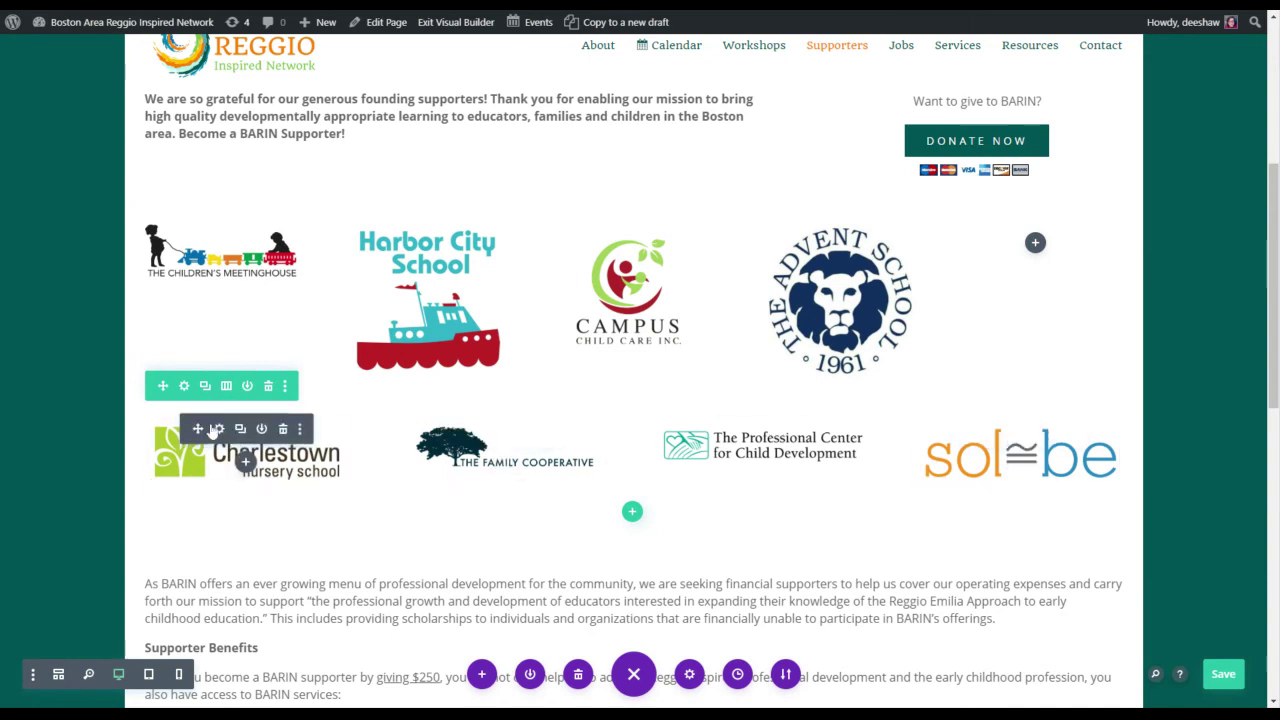
- Move Charlestown to the top row's fifth column and sol≅be to the second row's first column, then save
{"action": "left_click_drag", "start_coordinate": [381, 381], "coordinate": [1035, 242]}
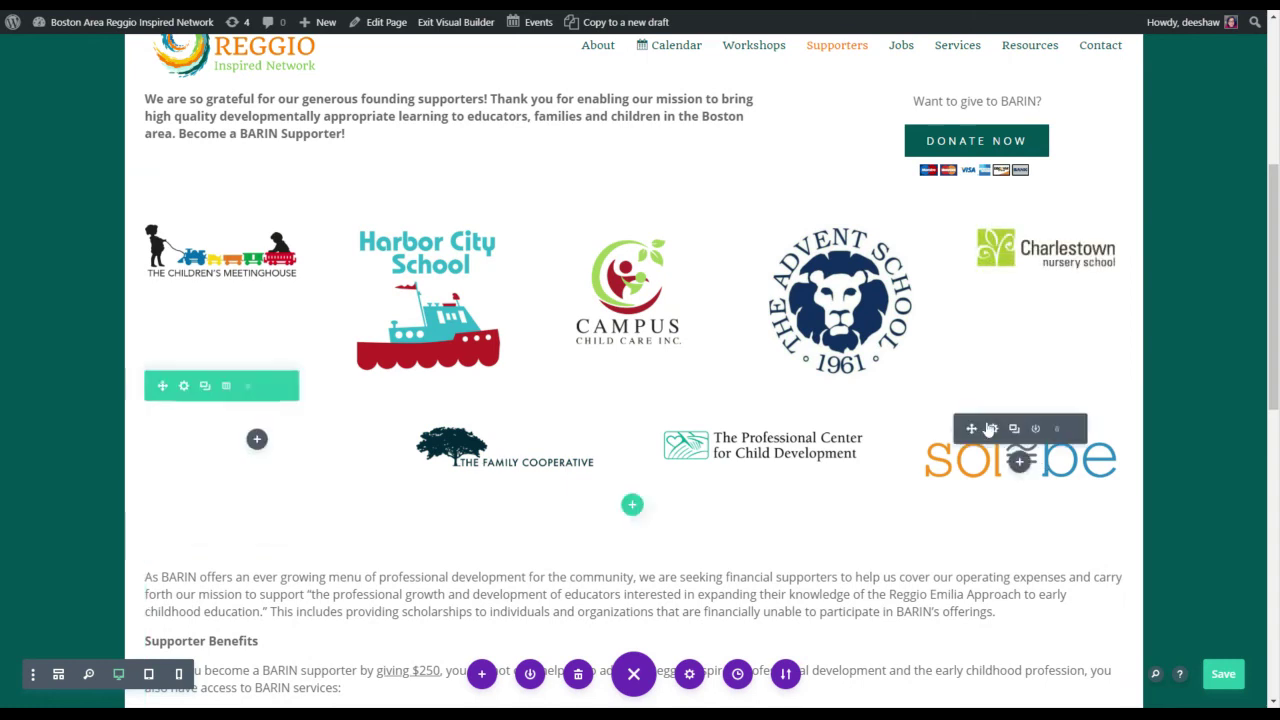
{"action": "left_click_drag", "start_coordinate": [973, 429], "coordinate": [288, 444]}
{"action": "left_click_drag", "start_coordinate": [445, 392], "coordinate": [782, 372]}
{"action": "scroll", "coordinate": [574, 316], "scroll_direction": "down", "scroll_amount": 3}
{"action": "scroll", "coordinate": [782, 372], "scroll_direction": "up", "scroll_amount": 4}
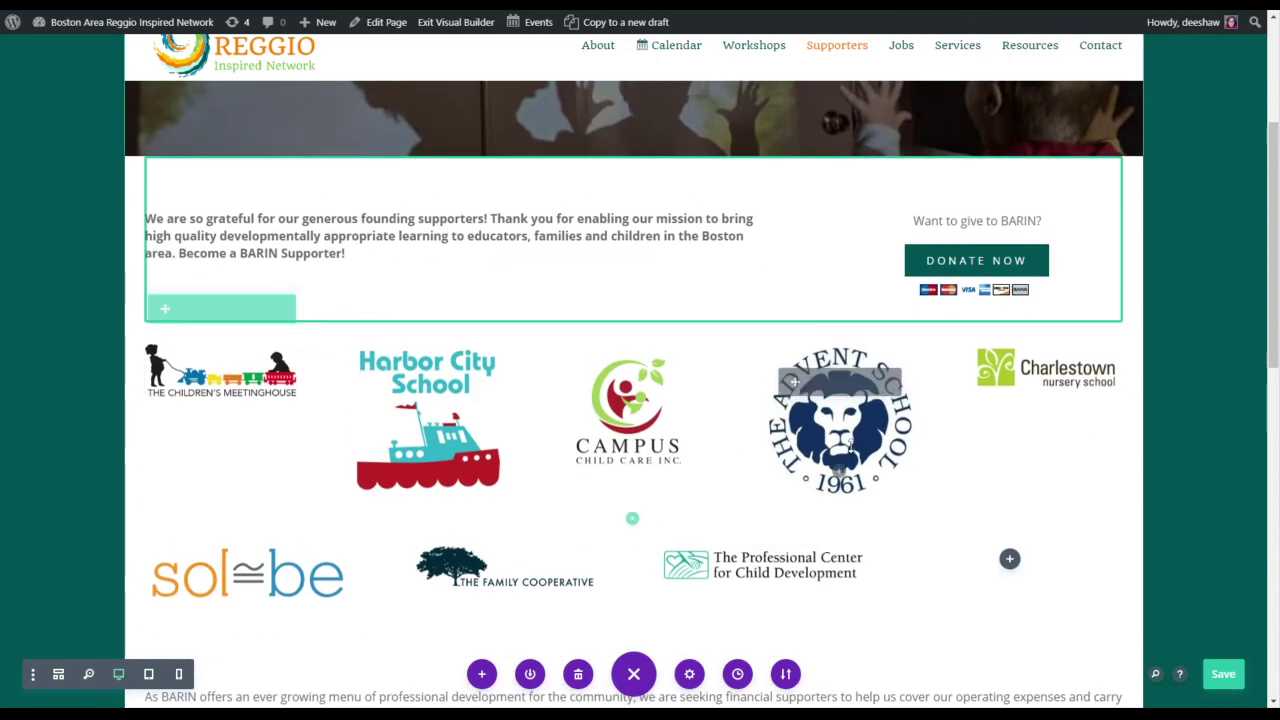
{"action": "left_click_drag", "start_coordinate": [849, 443], "coordinate": [200, 199]}
{"action": "scroll", "coordinate": [230, 250], "scroll_direction": "down", "scroll_amount": 3}
{"action": "left_click", "coordinate": [1222, 677]}
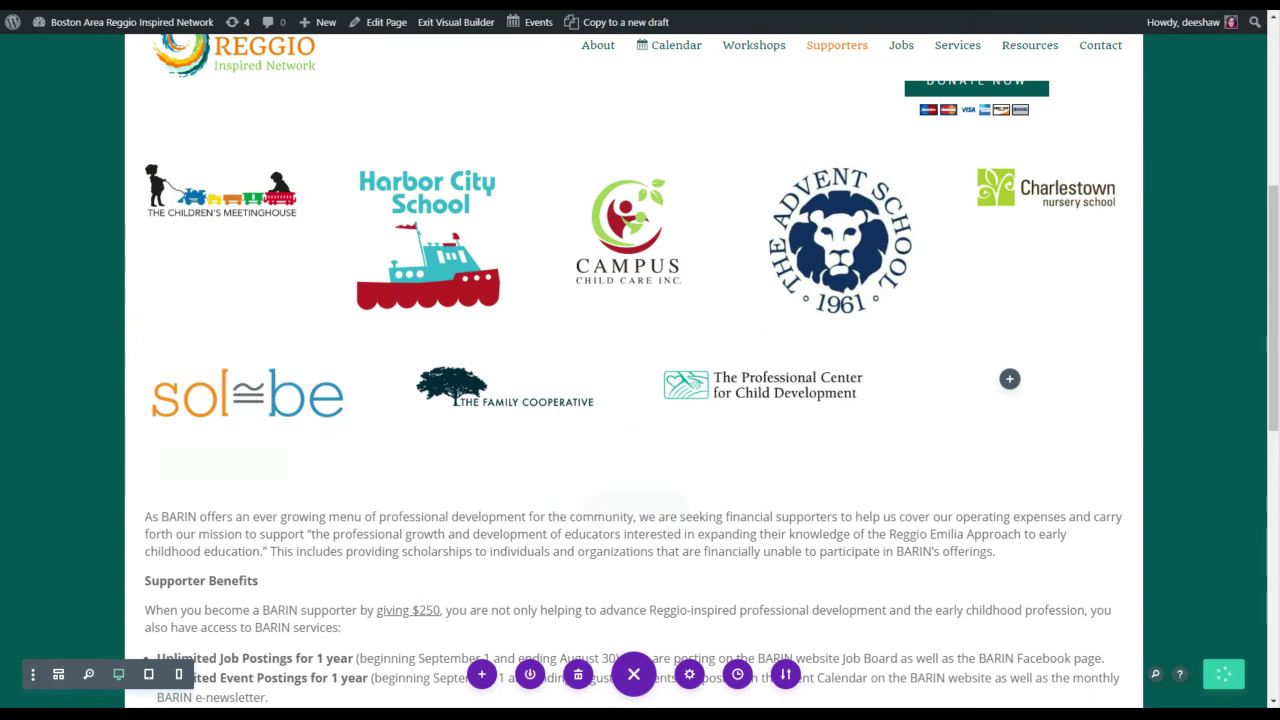
{"action": "mouse_move", "coordinate": [207, 335]}
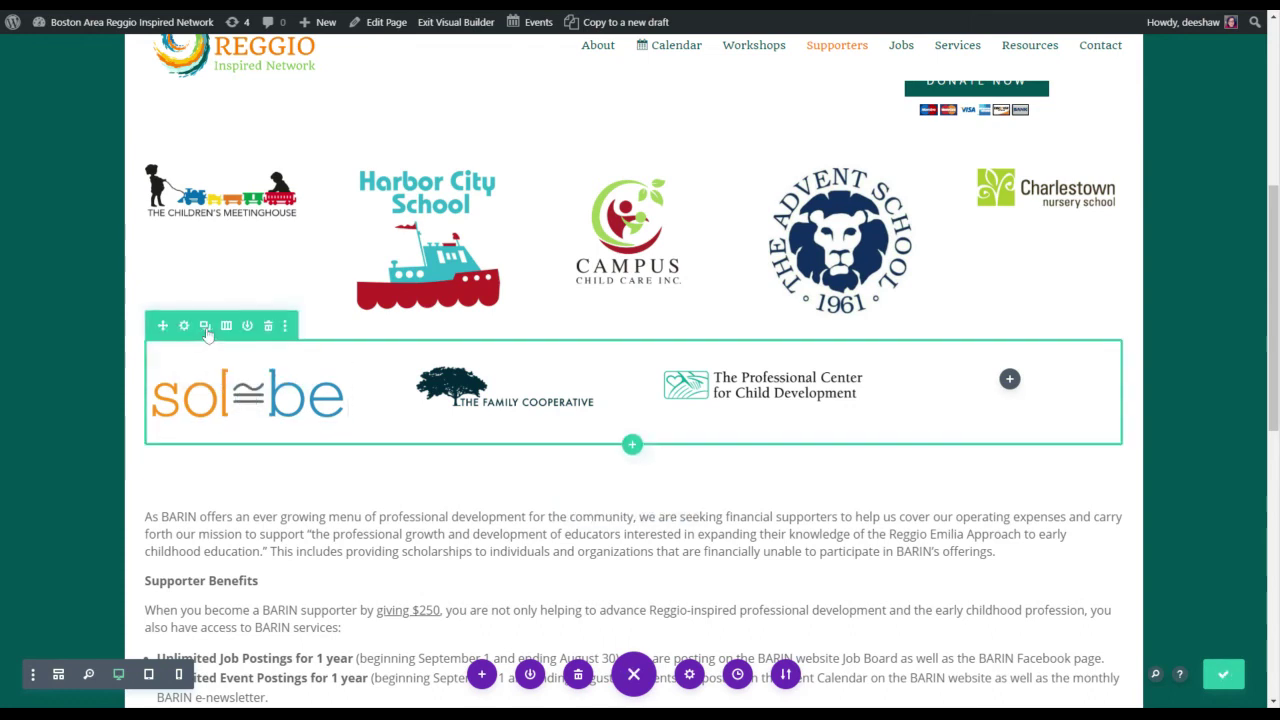
{"action": "left_click", "coordinate": [205, 327]}
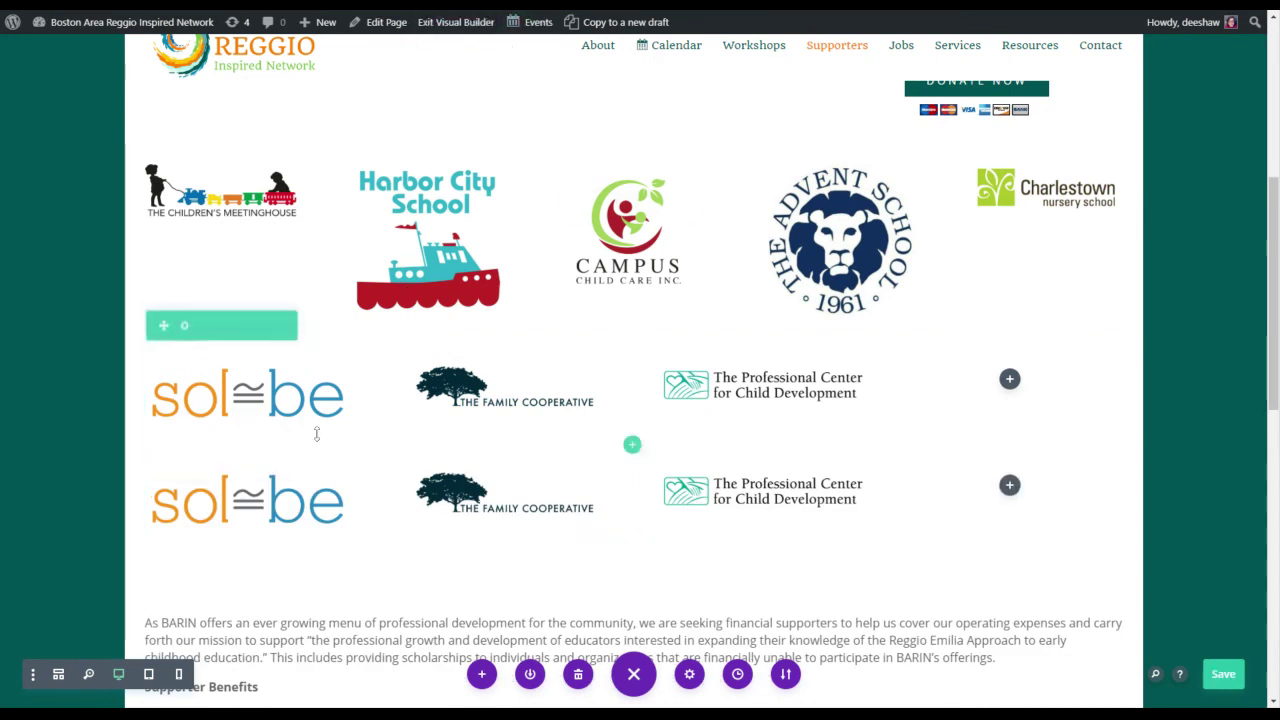
{"action": "mouse_move", "coordinate": [265, 484]}
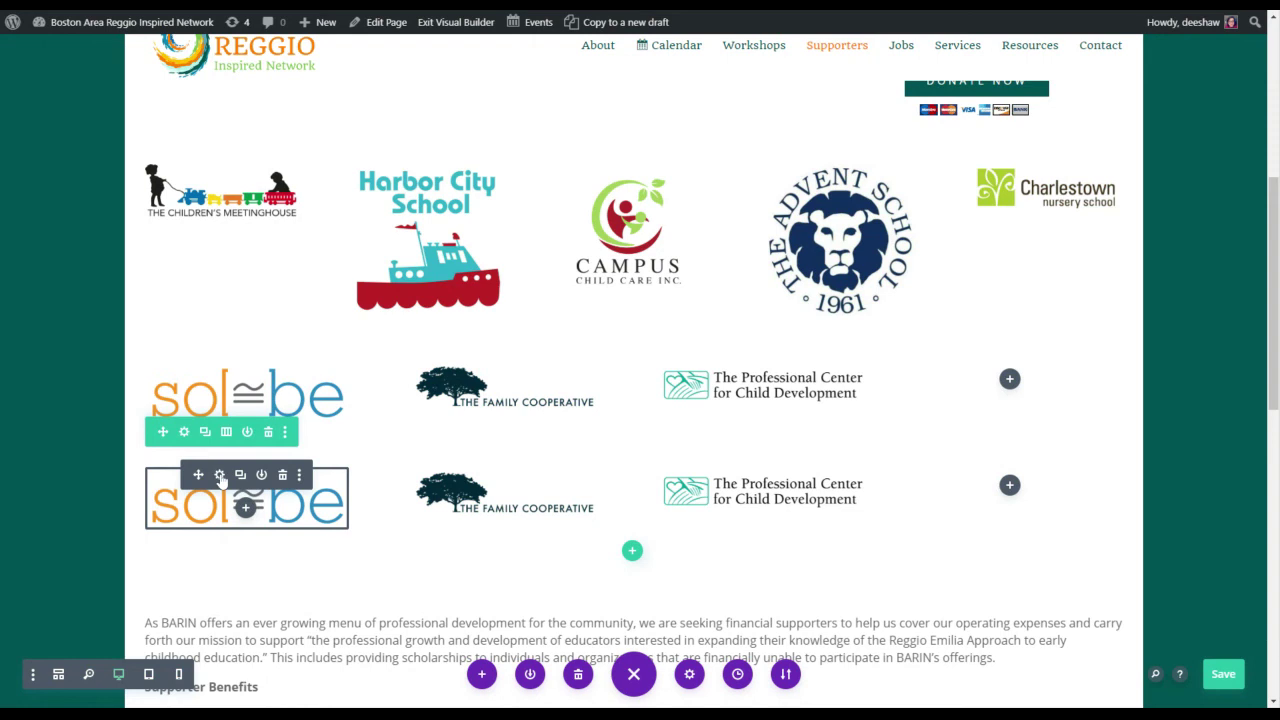
{"action": "left_click", "coordinate": [220, 476]}
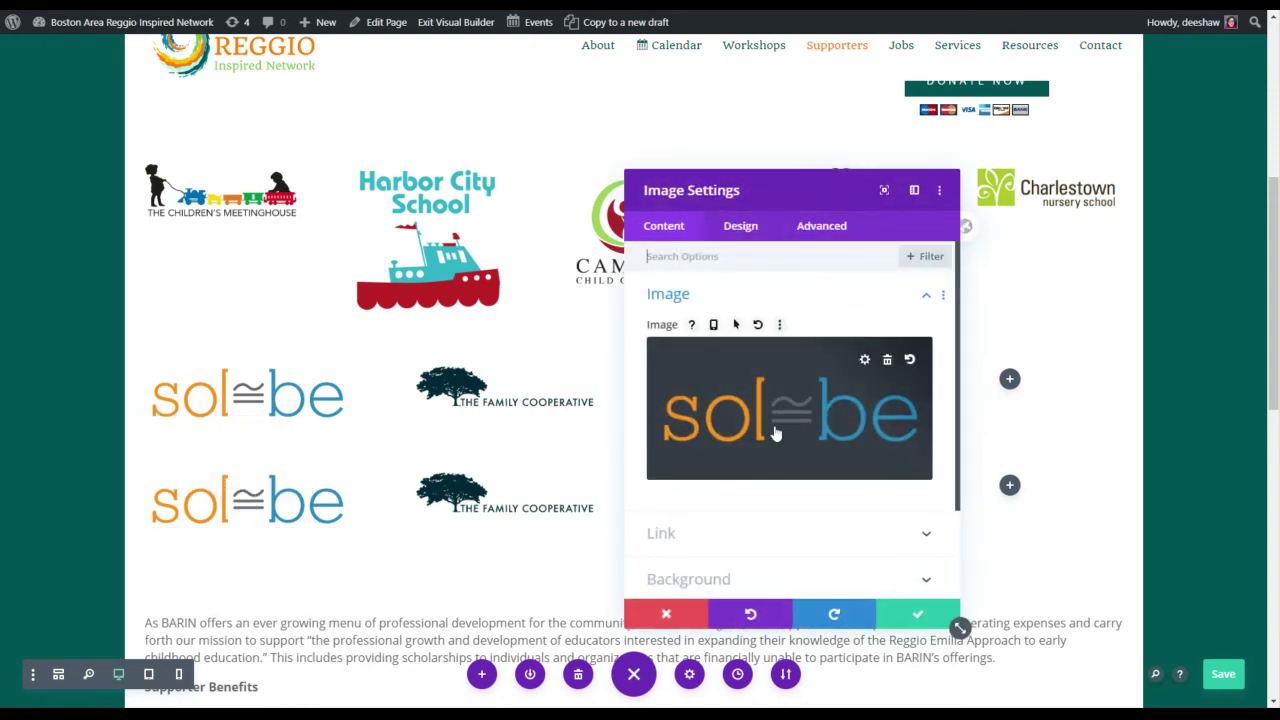
{"action": "left_click", "coordinate": [775, 432]}
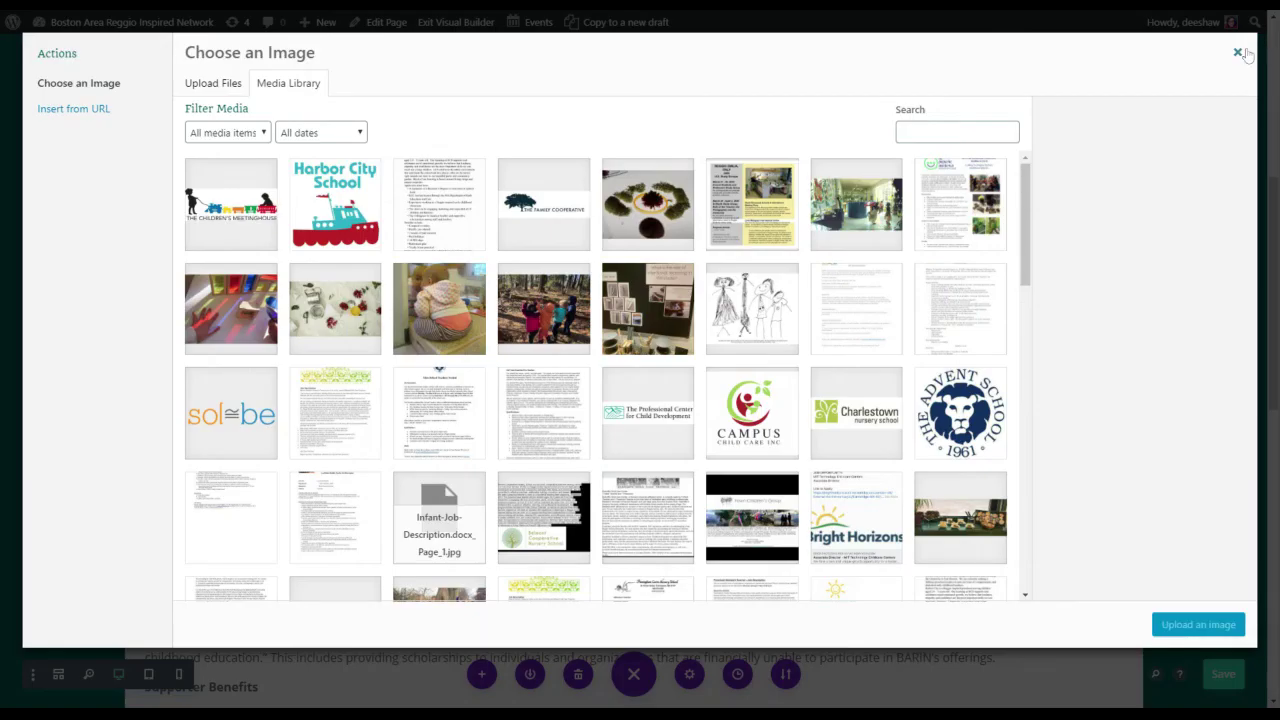
{"action": "left_click", "coordinate": [1239, 53]}
{"action": "left_click", "coordinate": [697, 622]}
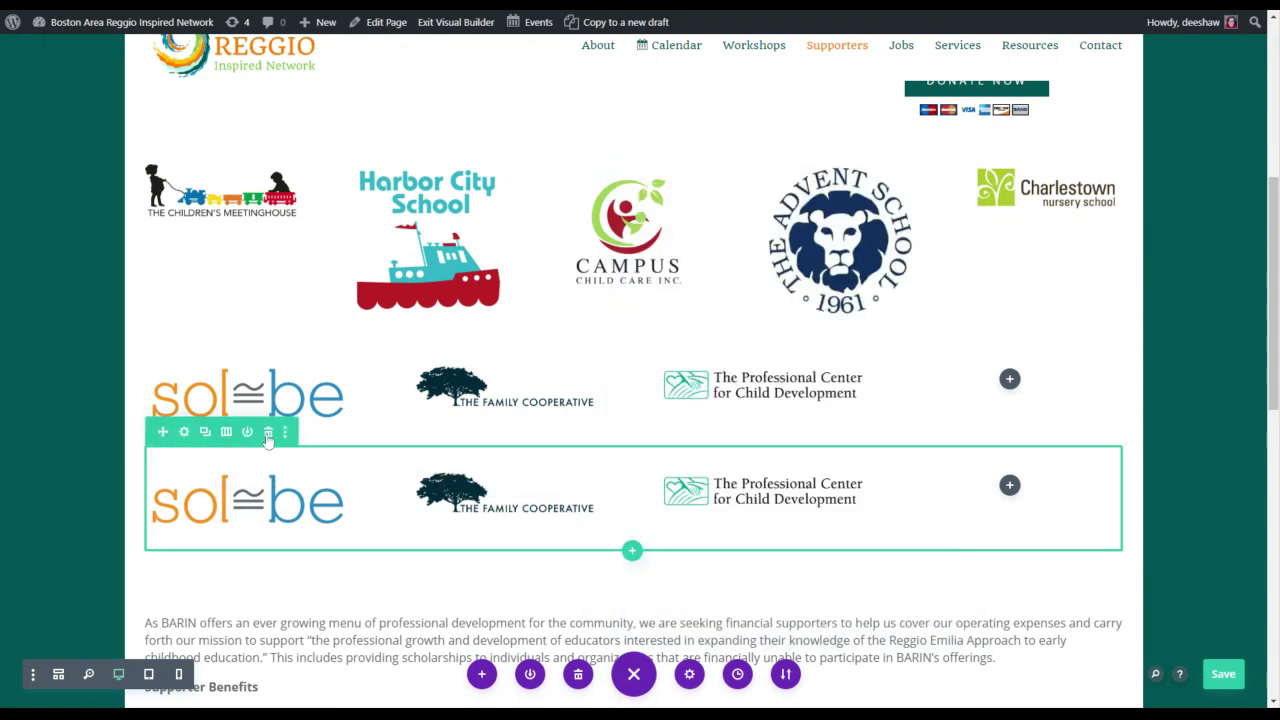
{"action": "left_click", "coordinate": [268, 431]}
{"action": "scroll", "coordinate": [640, 400], "scroll_direction": "up", "scroll_amount": 3}
{"action": "scroll", "coordinate": [1180, 636], "scroll_direction": "down", "scroll_amount": 2}
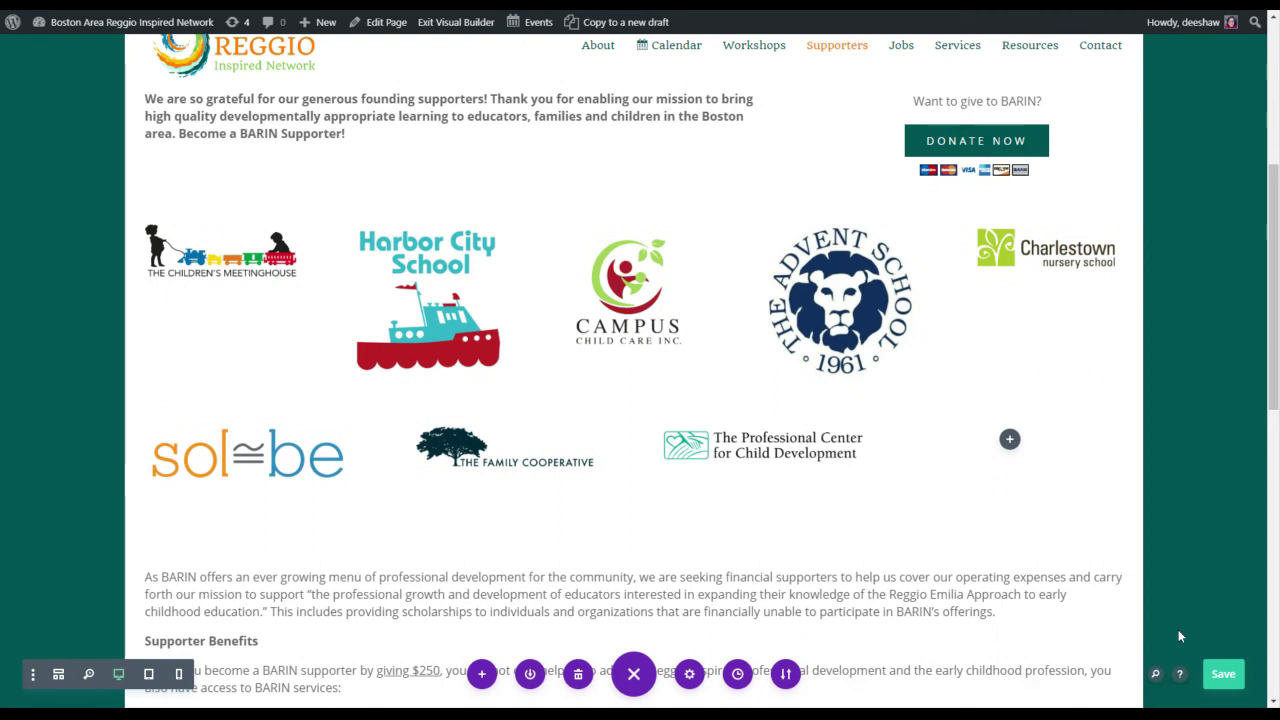